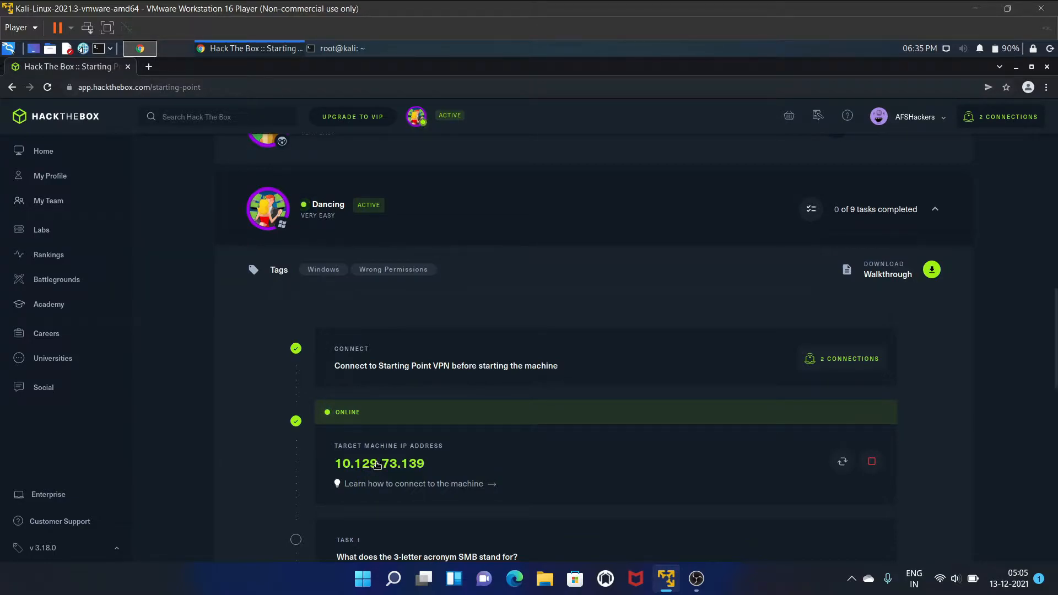
scroll(376, 466, "down", 1)
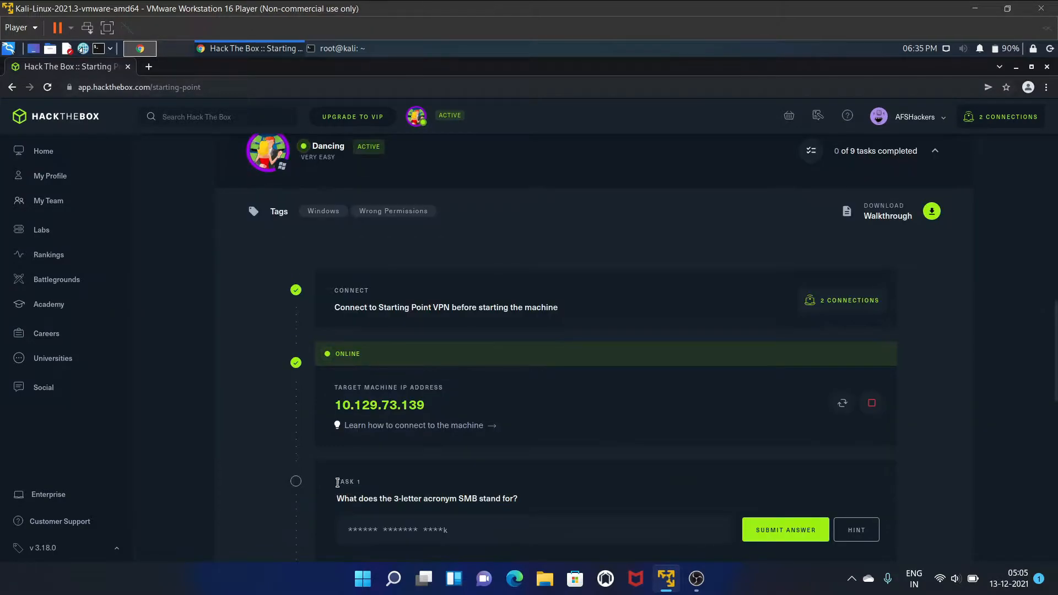
scroll(380, 467, "down", 1)
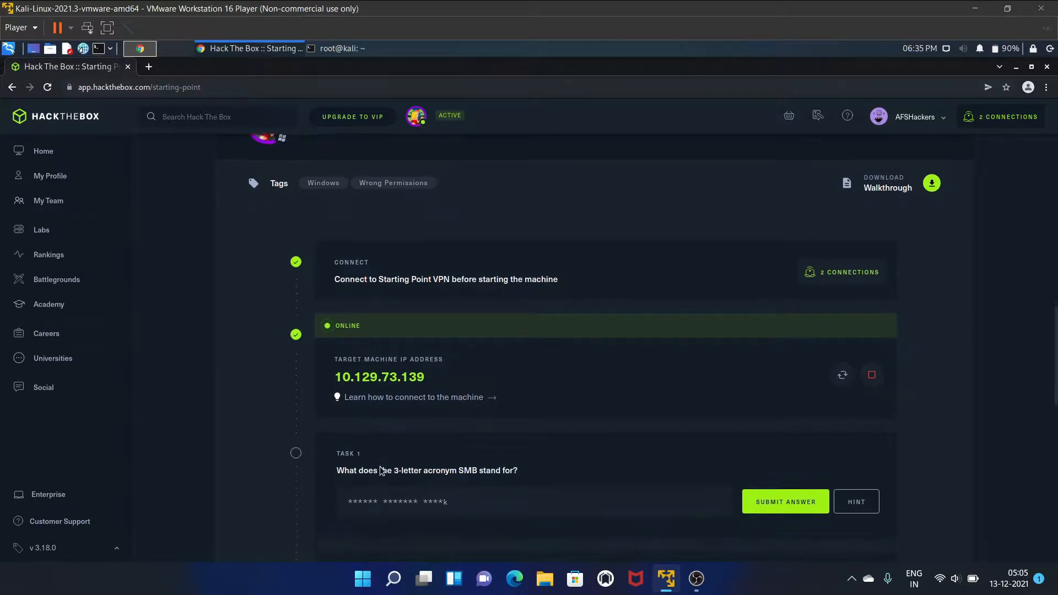
scroll(380, 466, "down", 1)
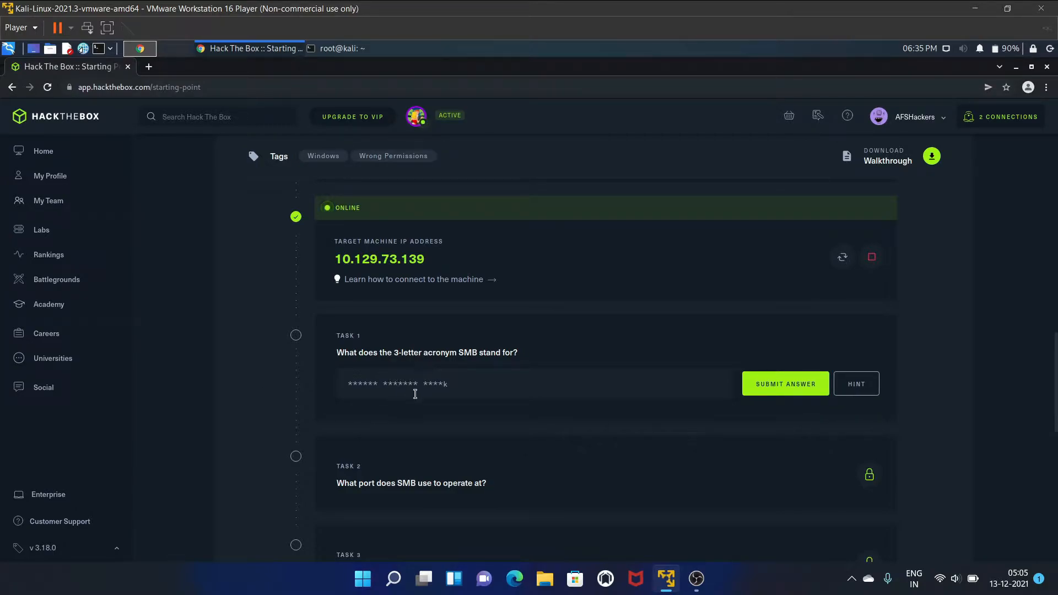
Select and copy the Task 1 question about what the acronym SMB stands for
left_click_drag(337, 354, 486, 362)
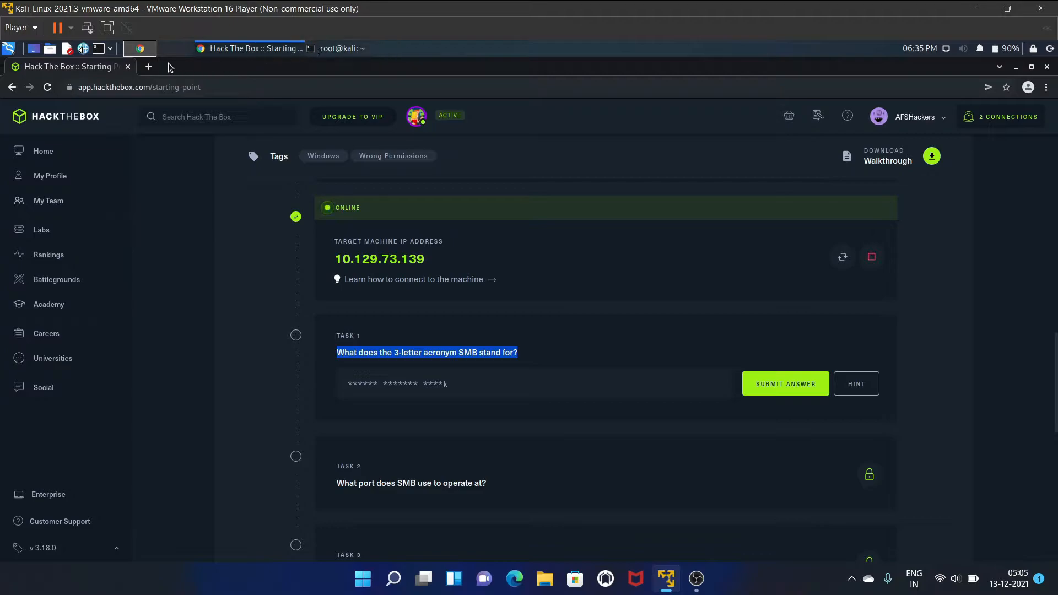
Search the pasted SMB question in a new tab and copy 'Server Message Block' from the results
left_click(150, 69)
type("What does the 3-letter acronym SMB stand for?")
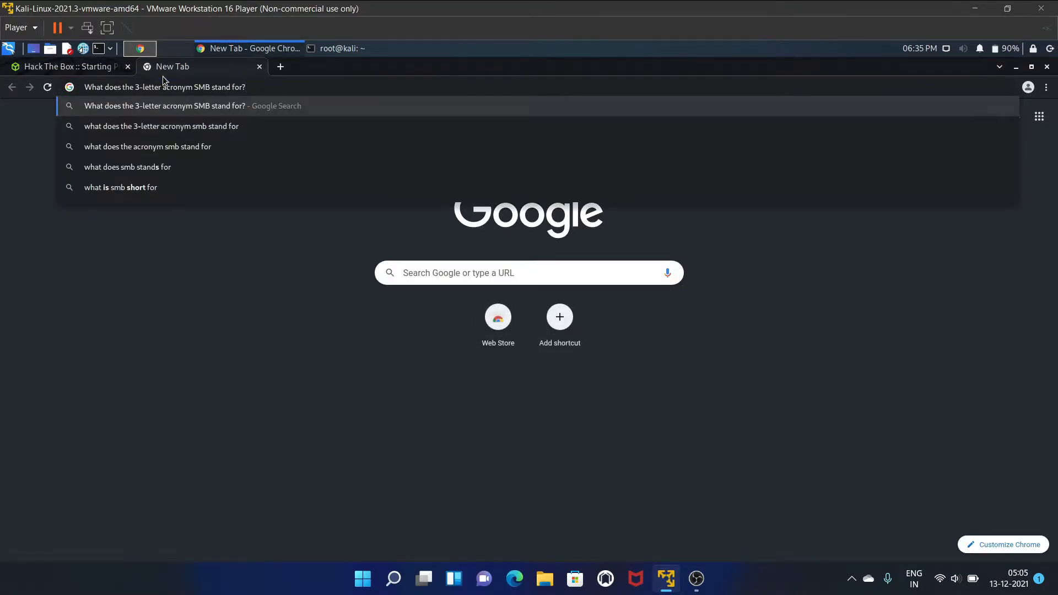
key("Return")
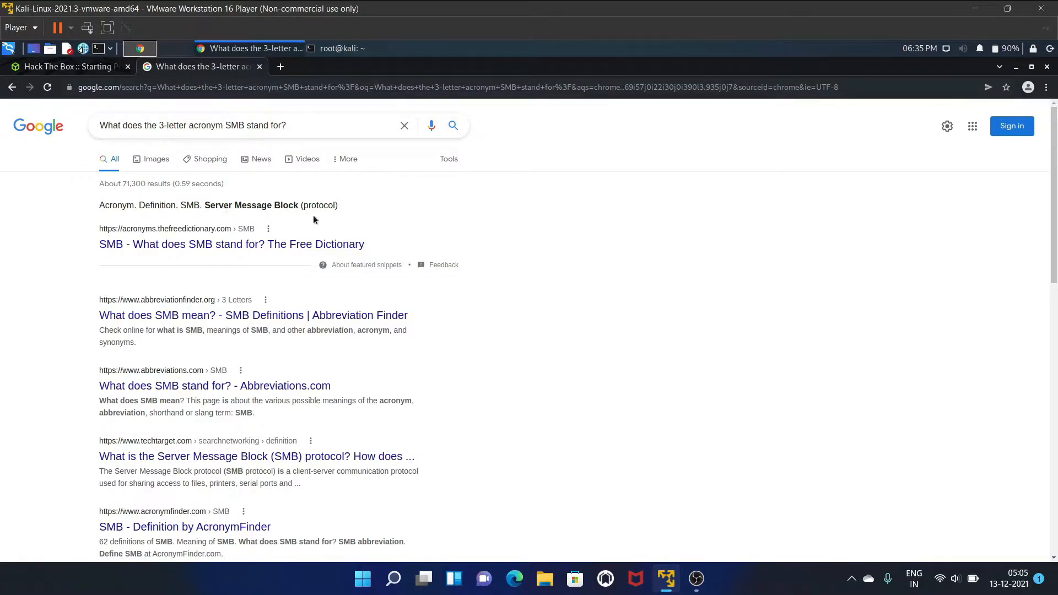
mouse_move(204, 206)
left_mouse_down()
mouse_move(313, 207)
mouse_move(298, 208)
left_mouse_up()
key("ctrl+c")
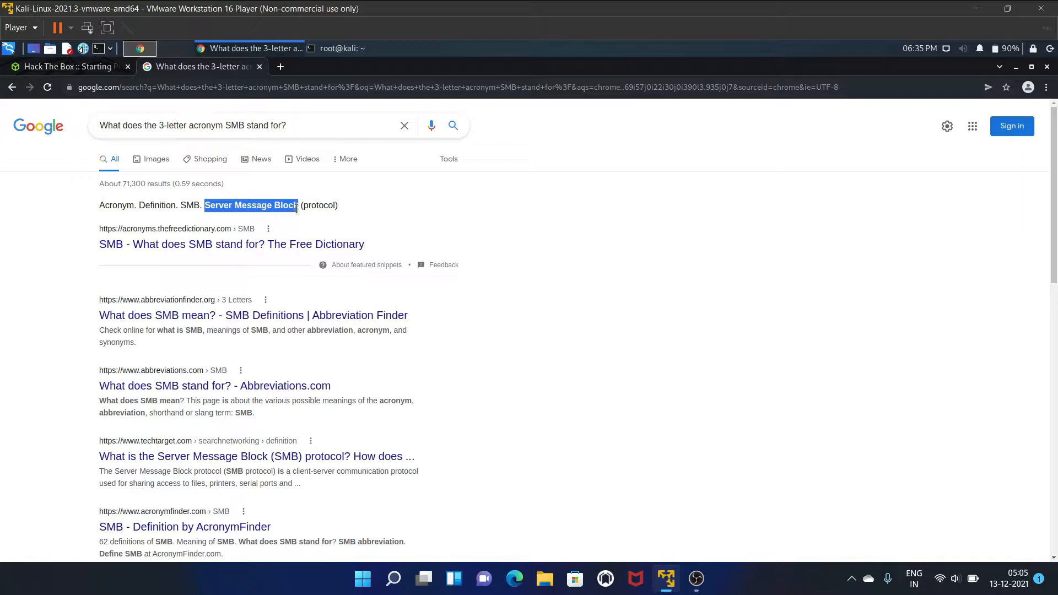
Submit 'Server Message Block' as the Task 1 answer on Hack The Box
left_click(116, 67)
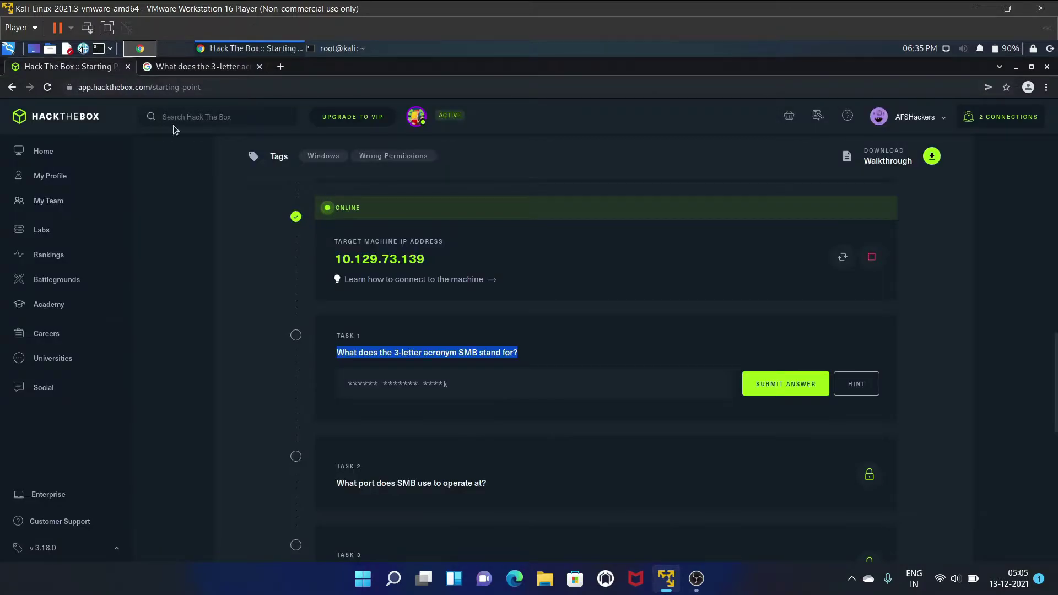
left_click(370, 377)
key("ctrl+v")
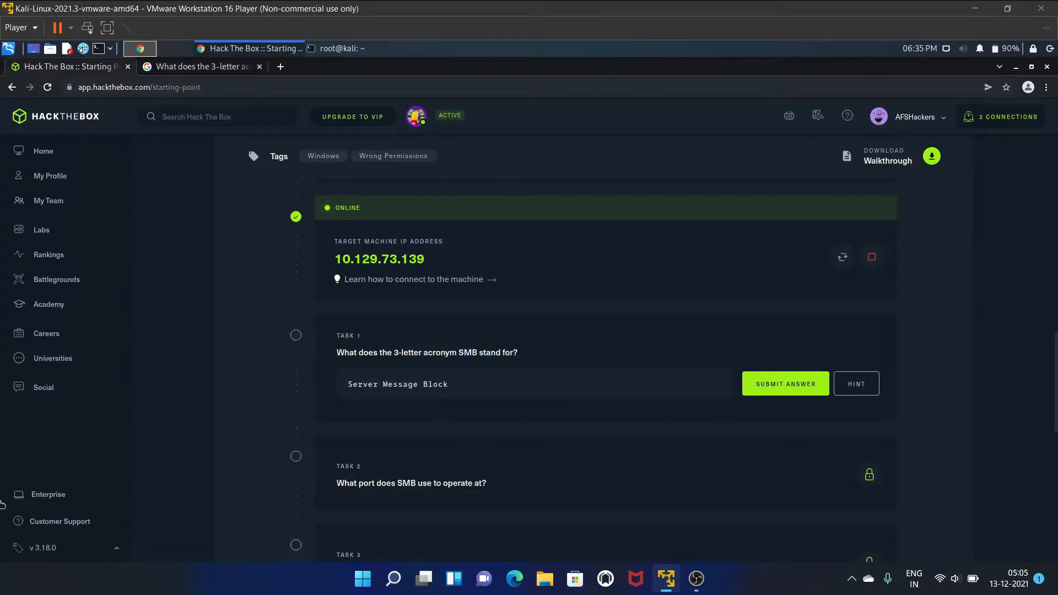
left_click(772, 388)
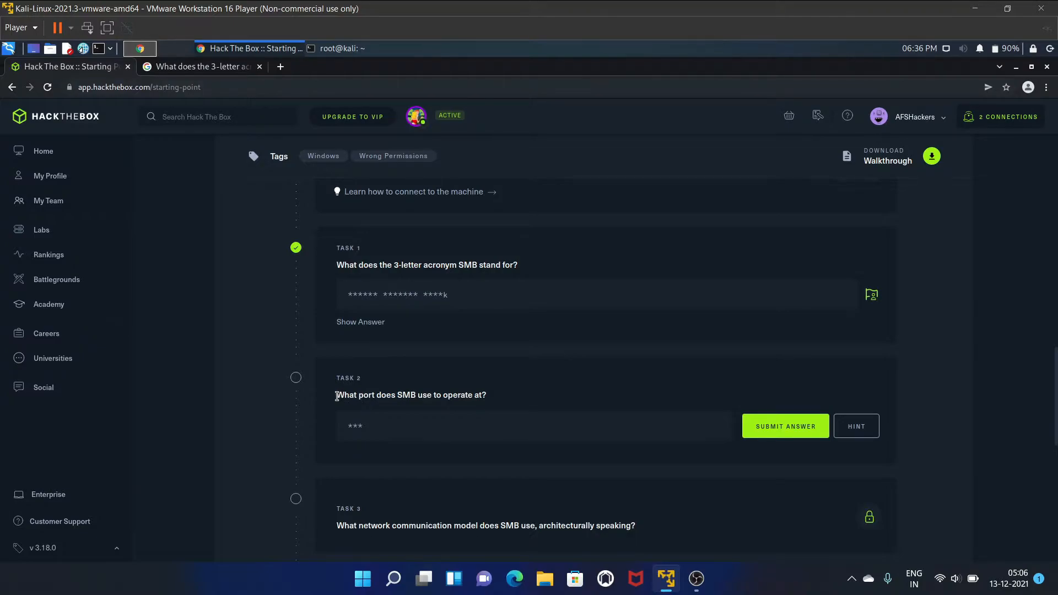
Search Google with the Task 2 question about which port SMB uses
left_click_drag(337, 396, 536, 404)
key("ctrl+c")
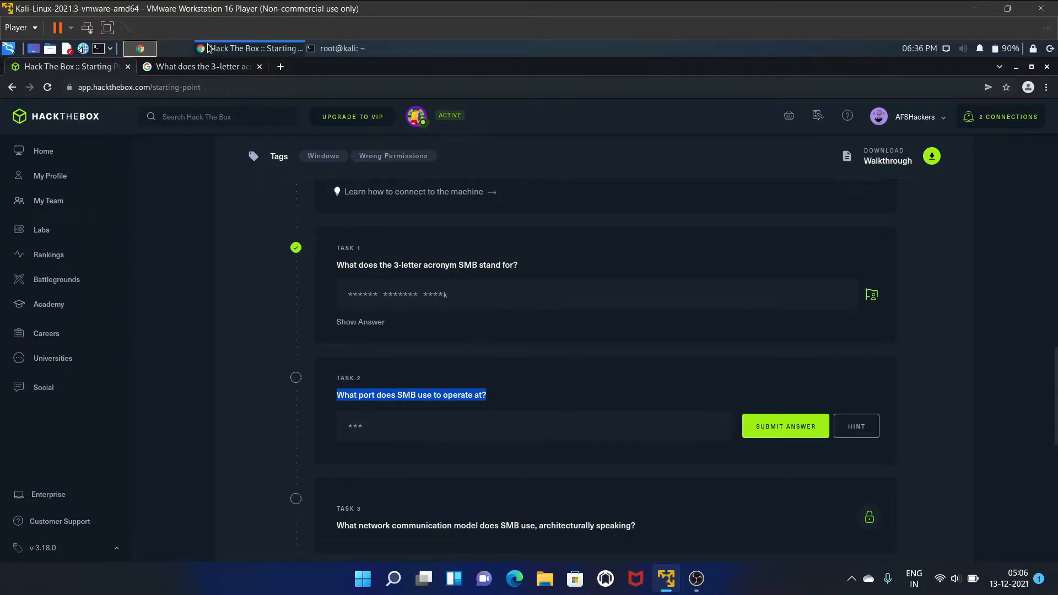
left_click(216, 70)
left_click(406, 126)
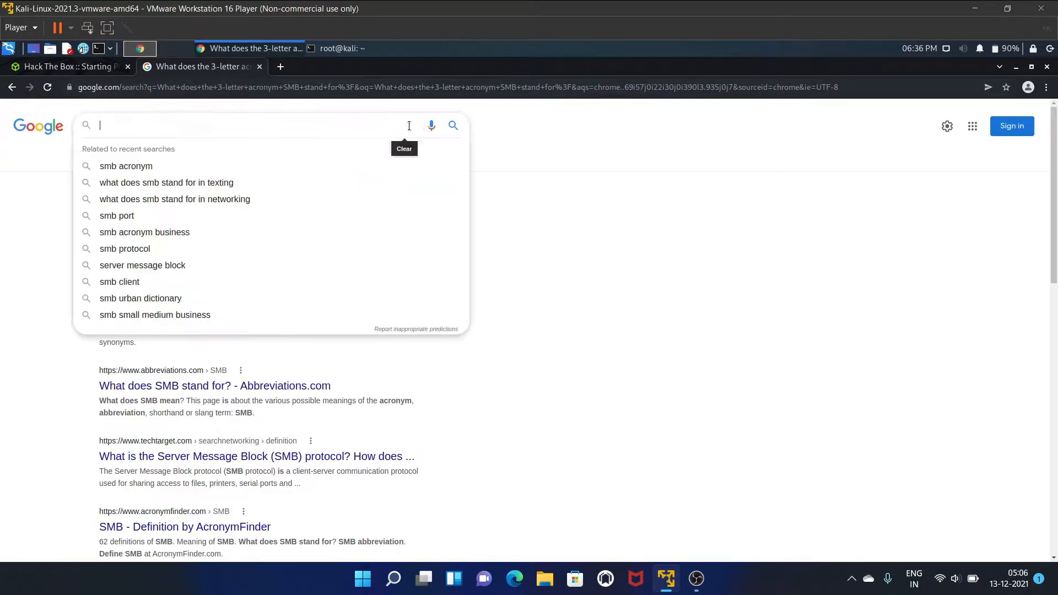
key("ctrl+v")
key("Return")
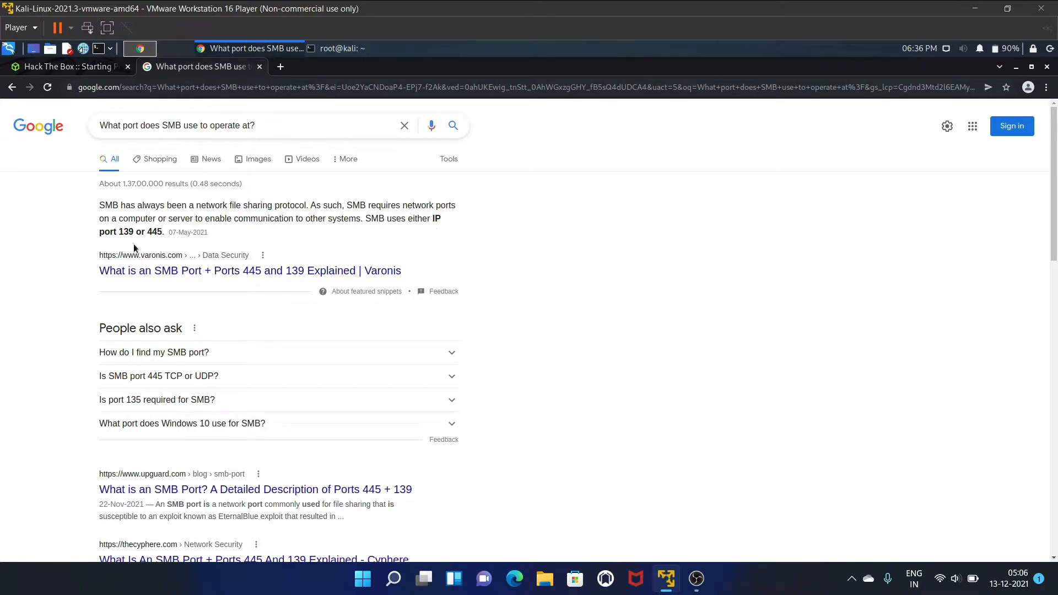
Submit 139 for Task 2, then replace it with 445 after rejection and start selecting Task 3's question
left_click(105, 70)
left_click(386, 428)
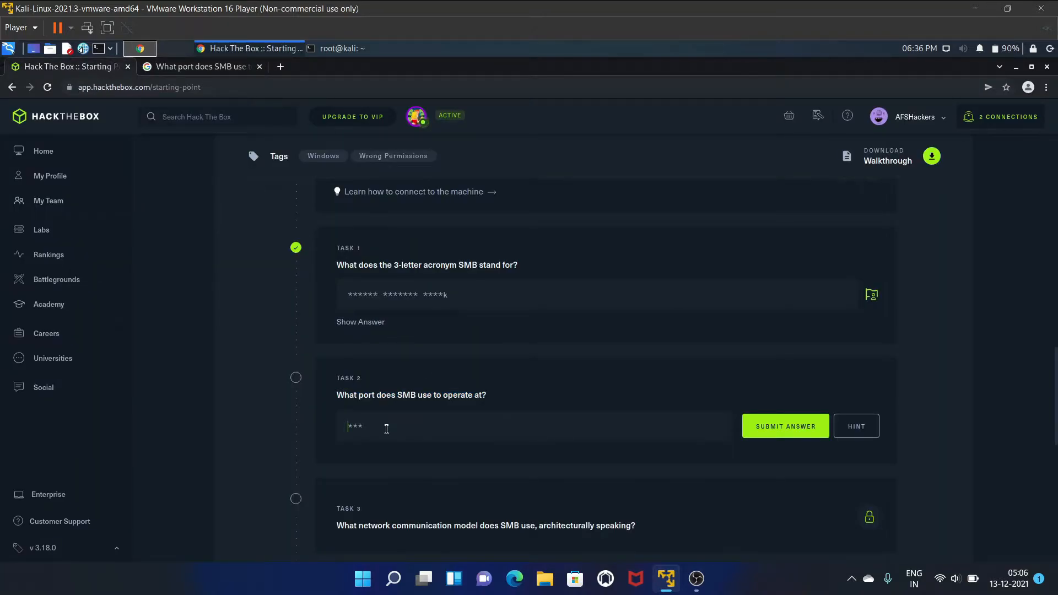
type("139")
left_click(770, 426)
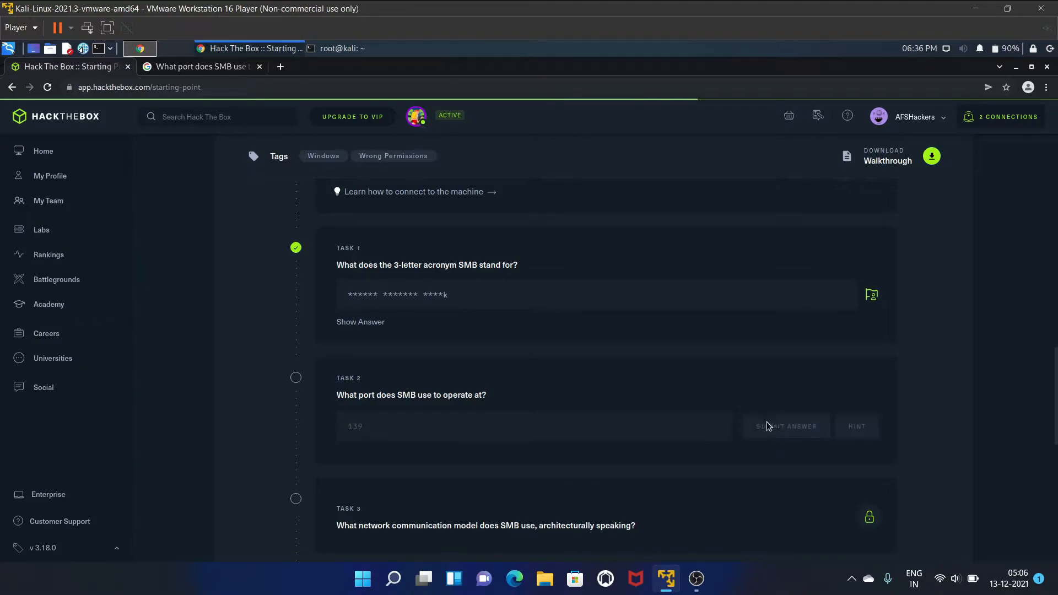
double_click(350, 426)
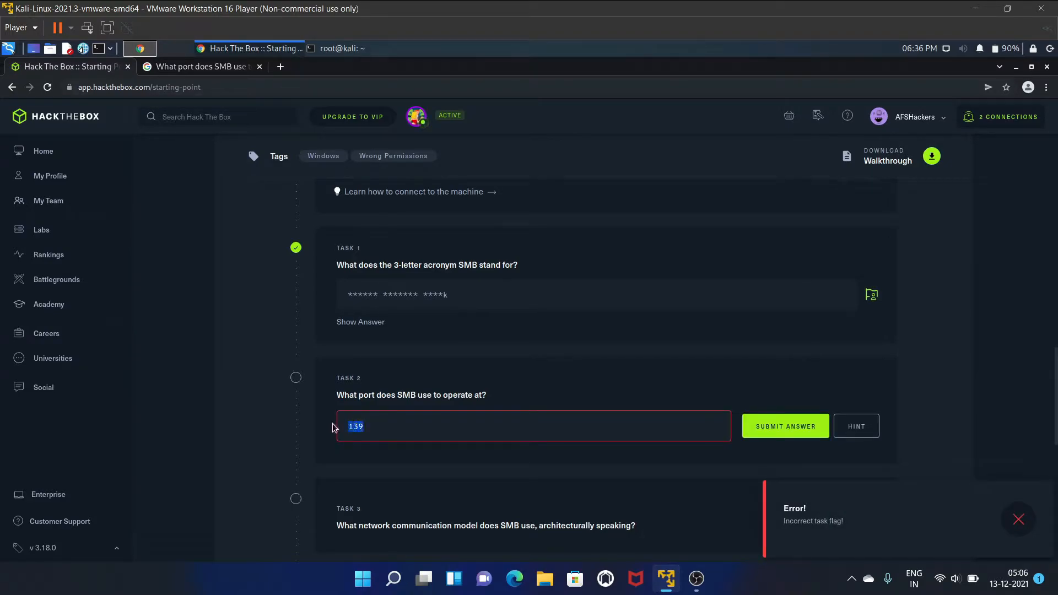
type("445")
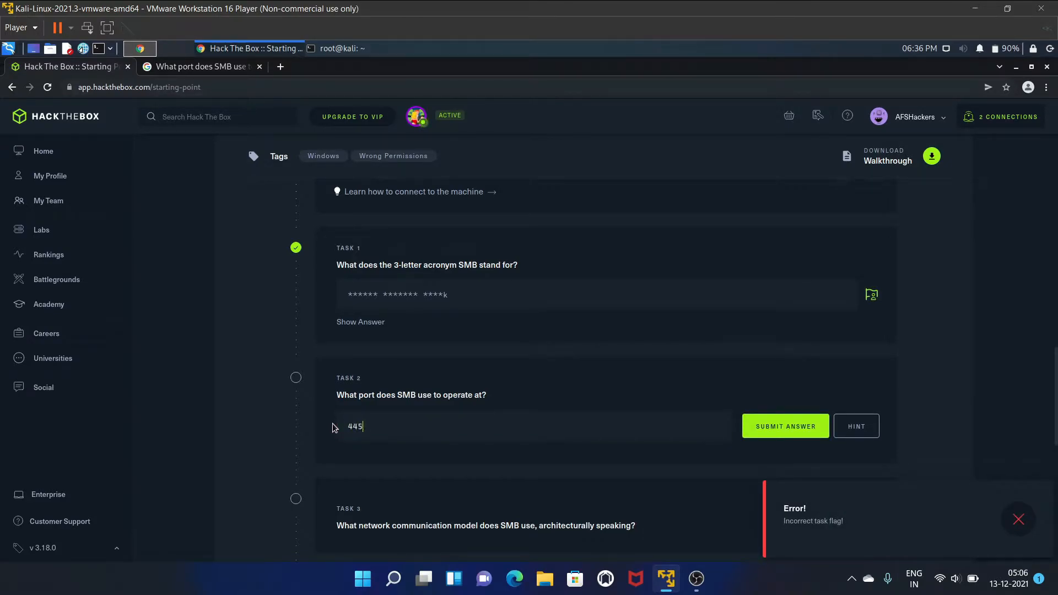
left_click(788, 427)
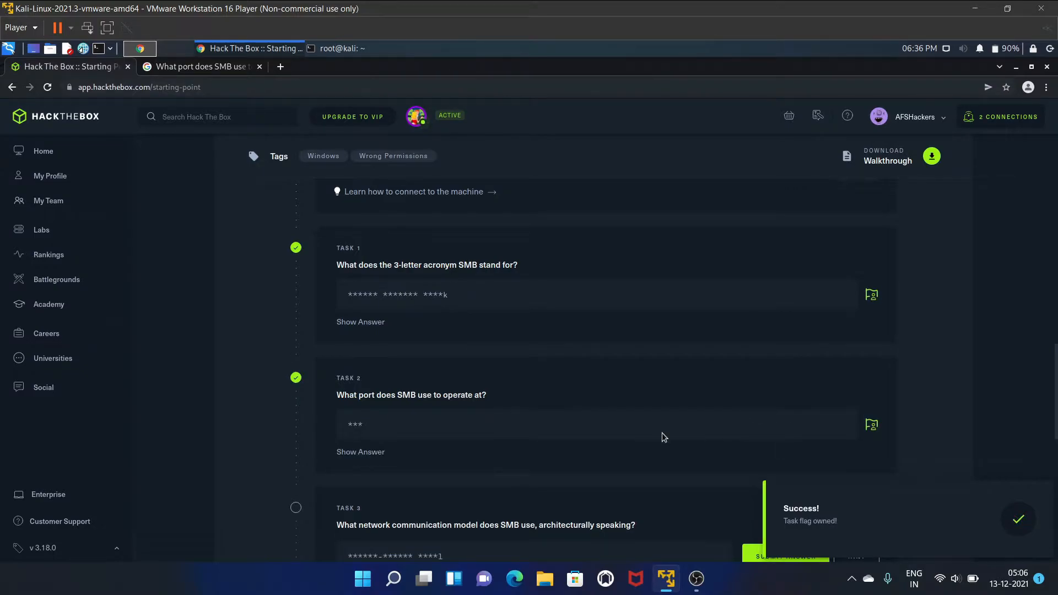
scroll(662, 438, "down", 1)
left_click_drag(336, 477, 374, 496)
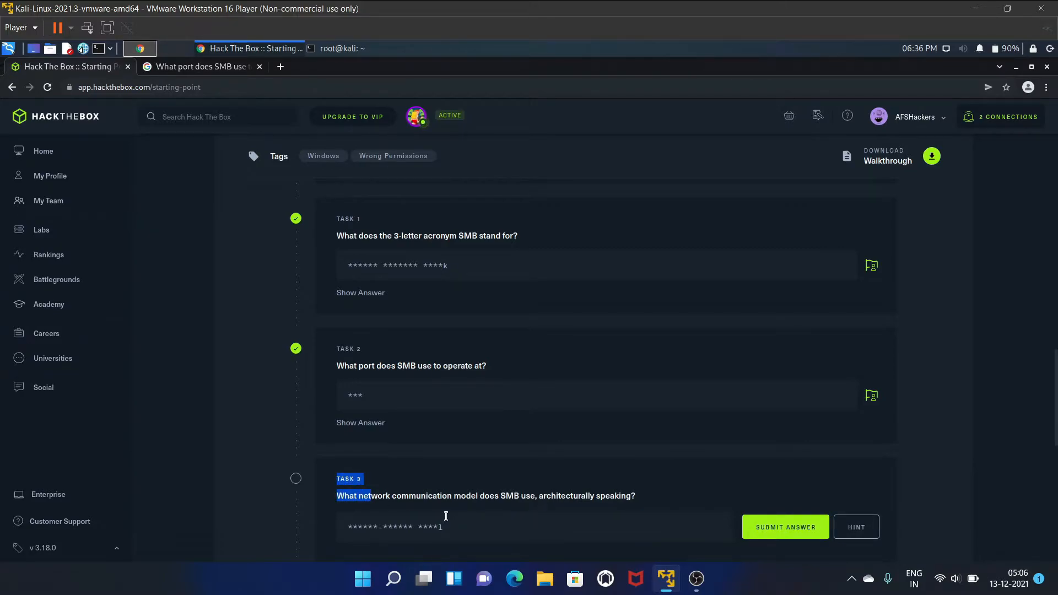
Check the Task 3 hint, then submit 'client-server model' as the answer
left_click(465, 499)
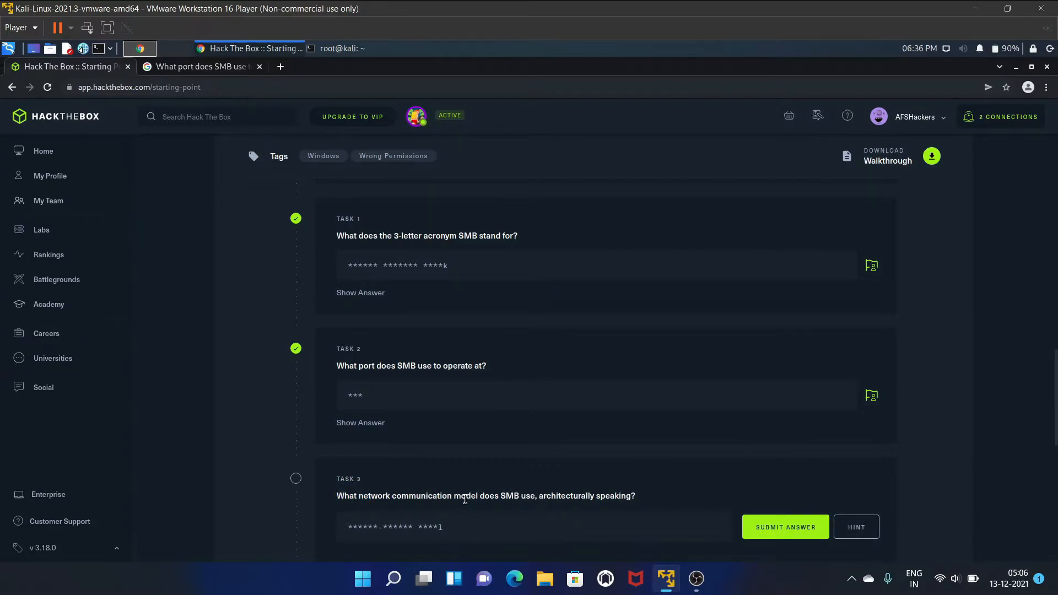
scroll(465, 499, "down", 2)
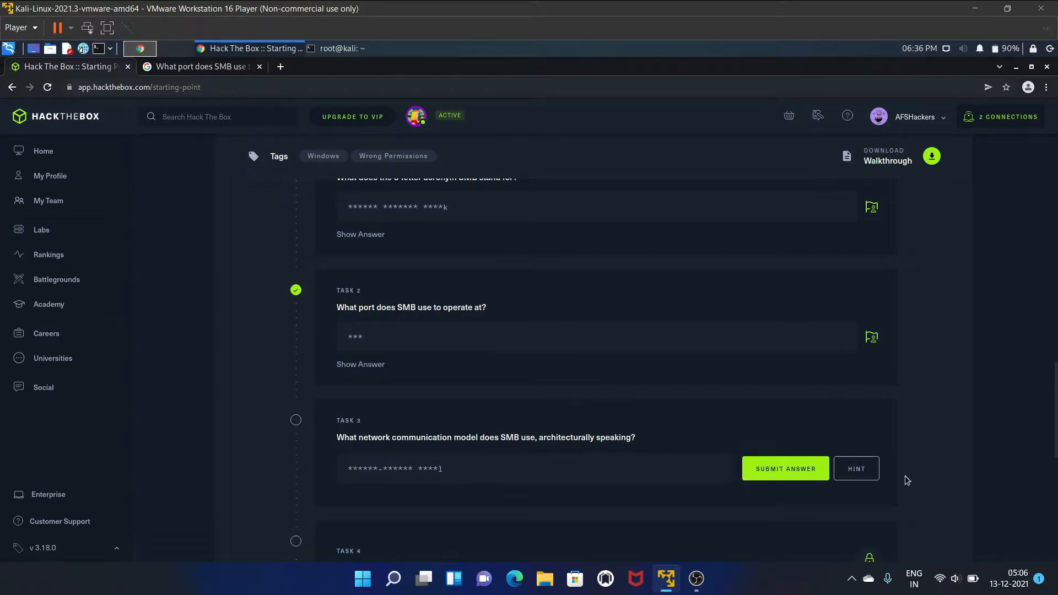
left_click(860, 474)
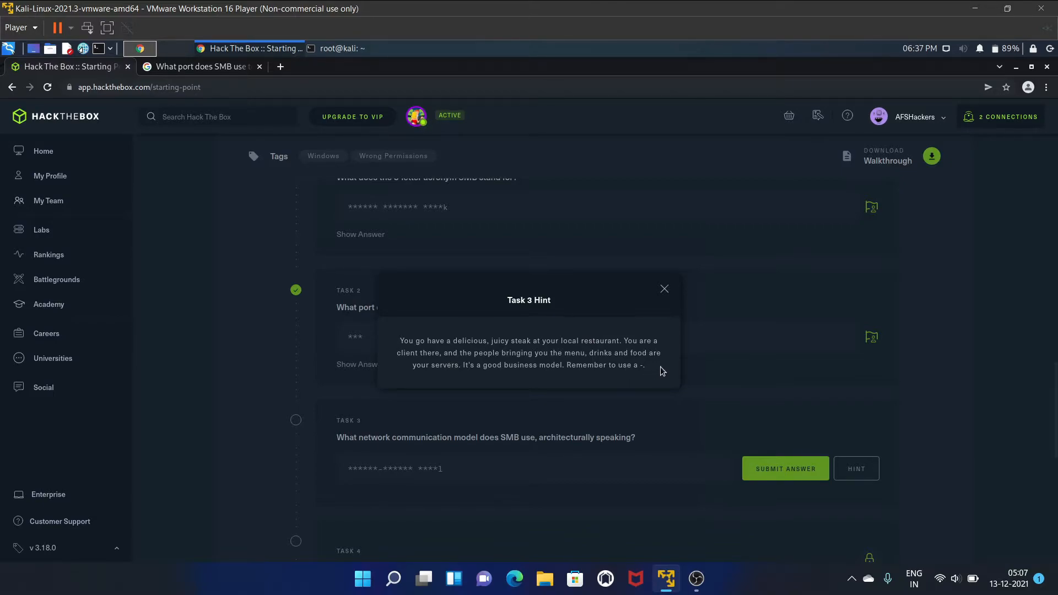
left_click(665, 290)
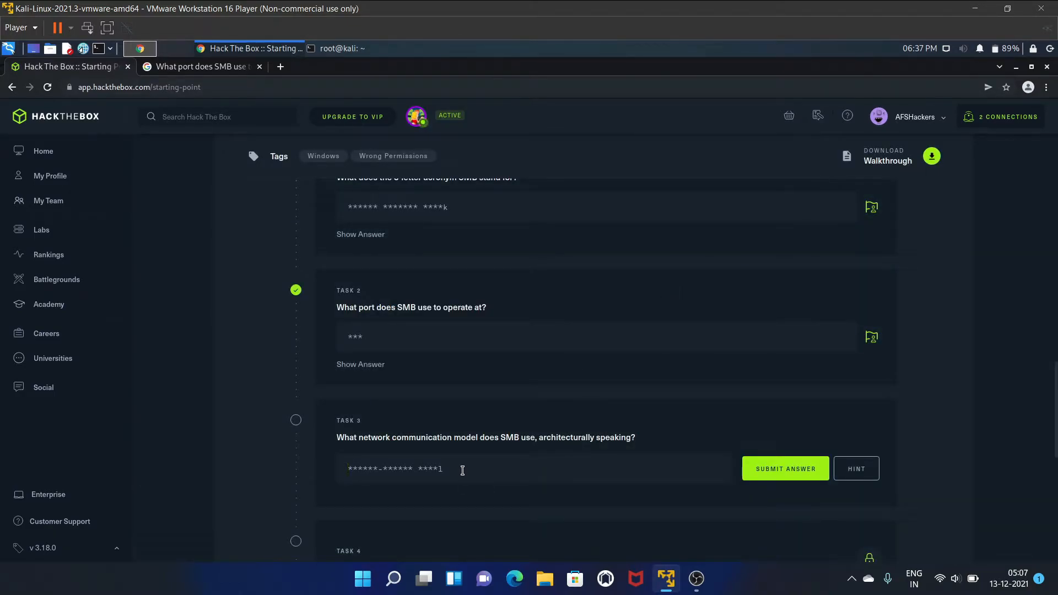
type("ce")
type("ien")
type("ver model")
left_click(790, 473)
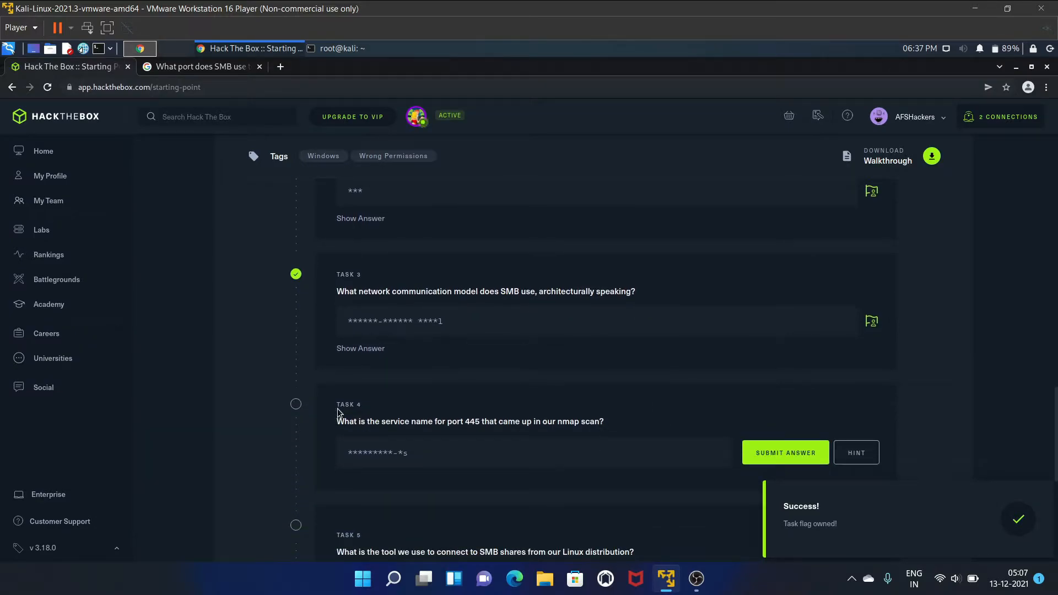
left_click_drag(335, 411, 371, 436)
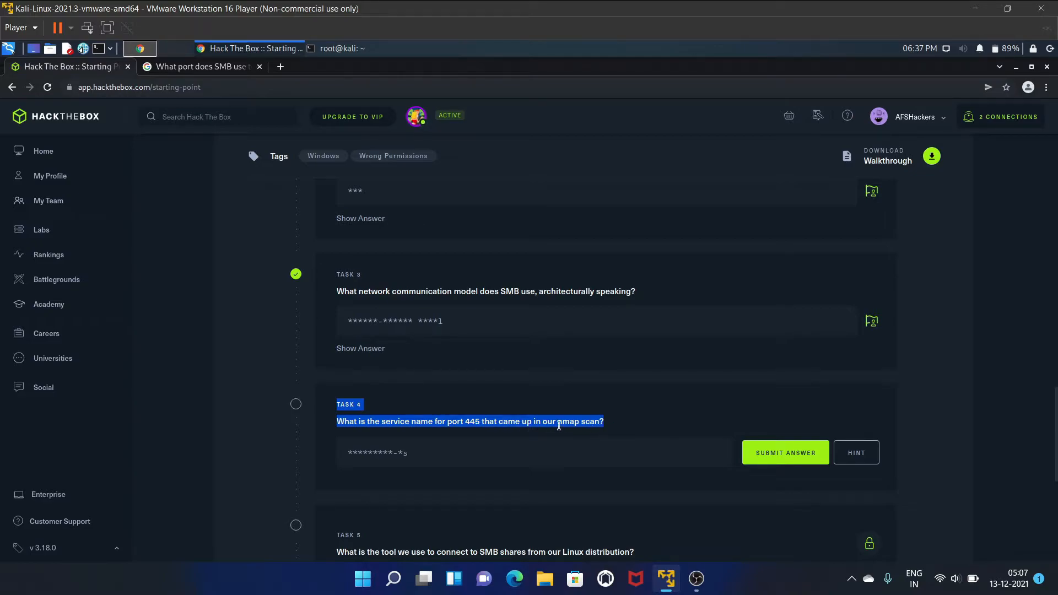
scroll(501, 262, "up", 3)
scroll(626, 334, "up", 1)
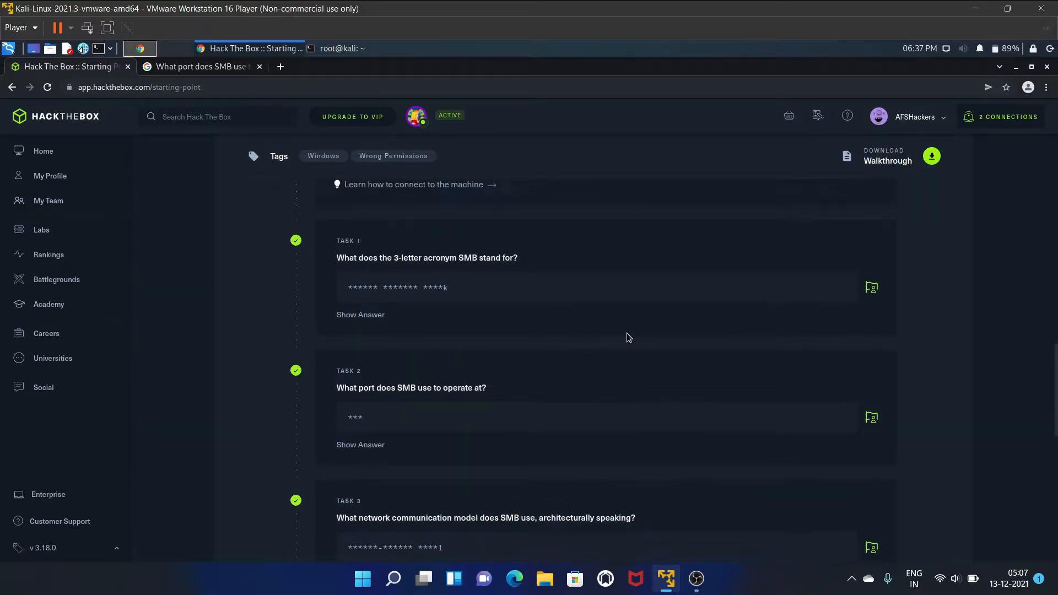
scroll(627, 338, "up", 1)
scroll(627, 339, "up", 1)
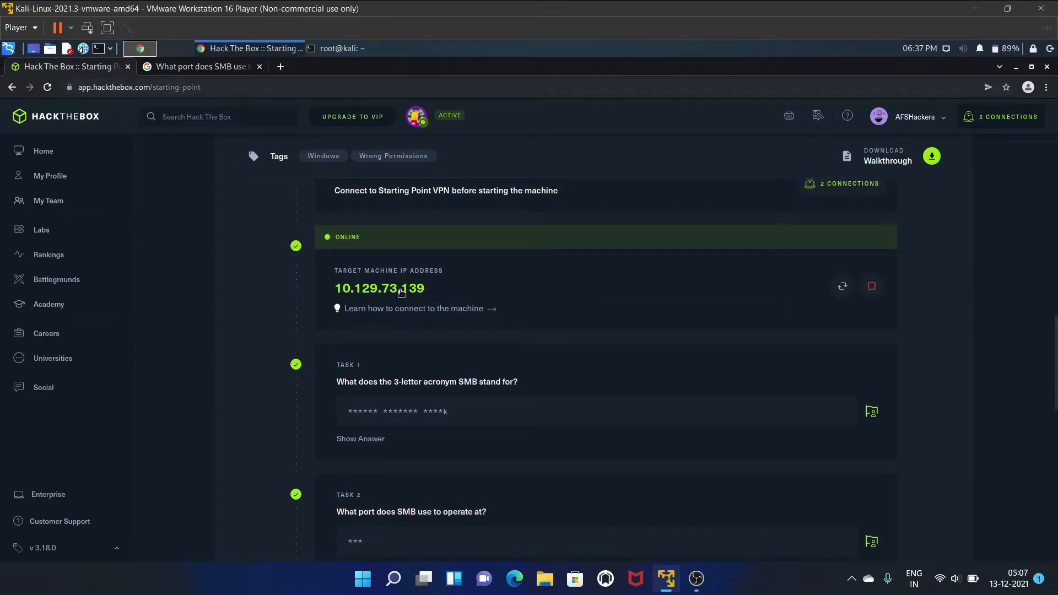
Ping 10.129.73.139 from the terminal, stop it and clear the screen
left_click(364, 48)
type("ping 10.129.73.139")
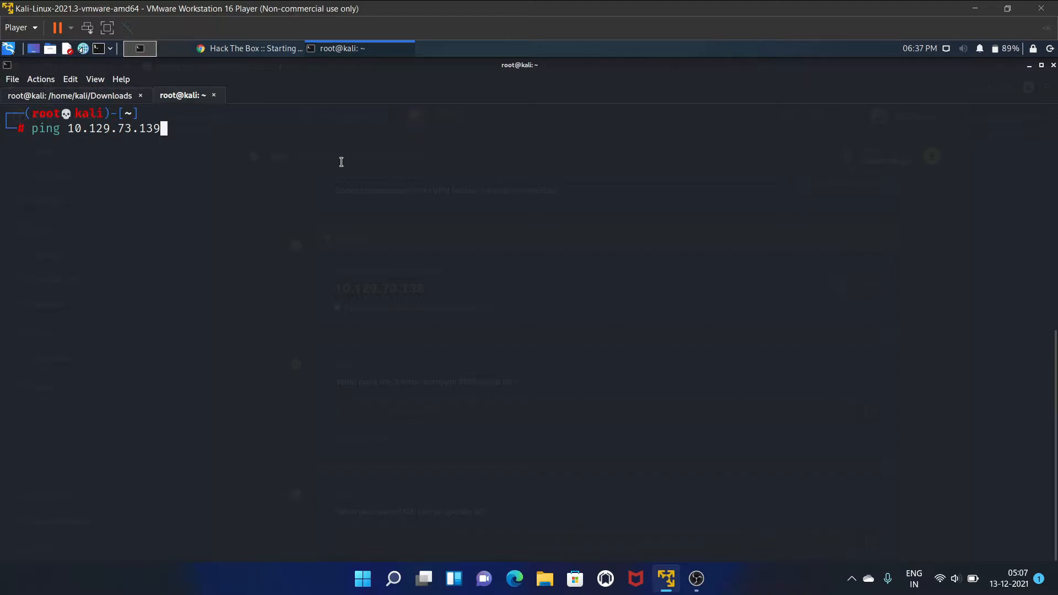
key("Return")
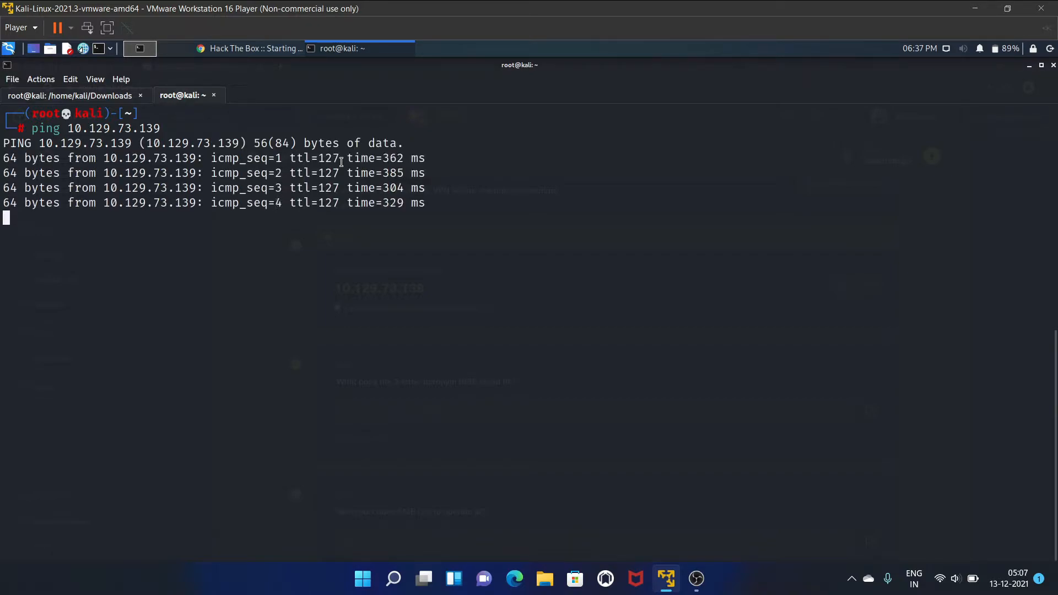
key("ctrl+c")
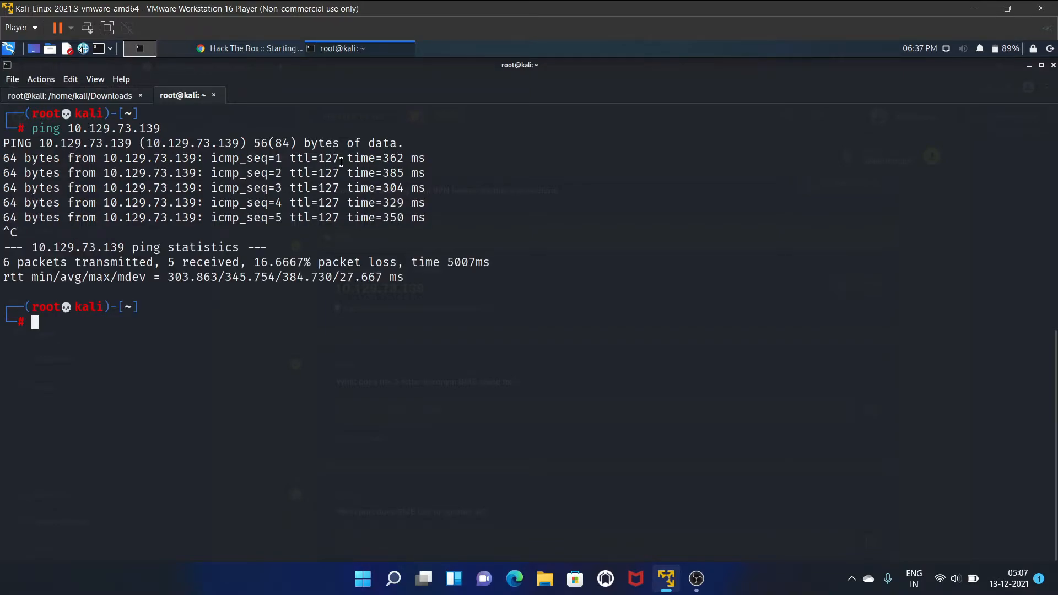
key("ctrl+l")
Run nmap -sV 10.129.73.139 and copy the port 445 service name microsoft-ds
key("Up")
key("ctrl+a")
key("Right")
key("Right")
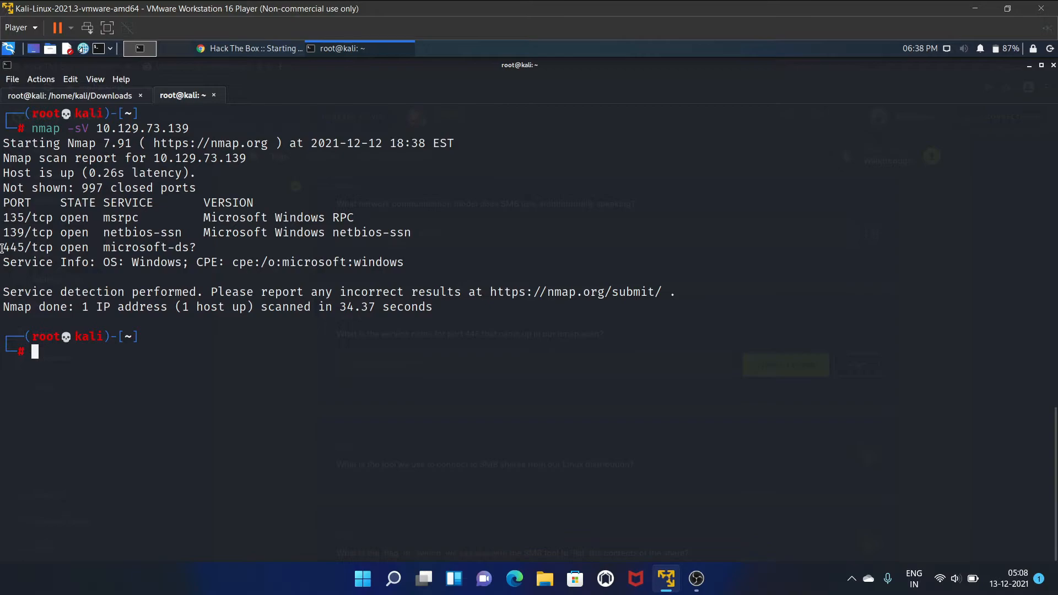
mouse_move(2, 248)
left_mouse_down()
mouse_move(54, 262)
mouse_move(141, 248)
left_mouse_up()
double_click(171, 248)
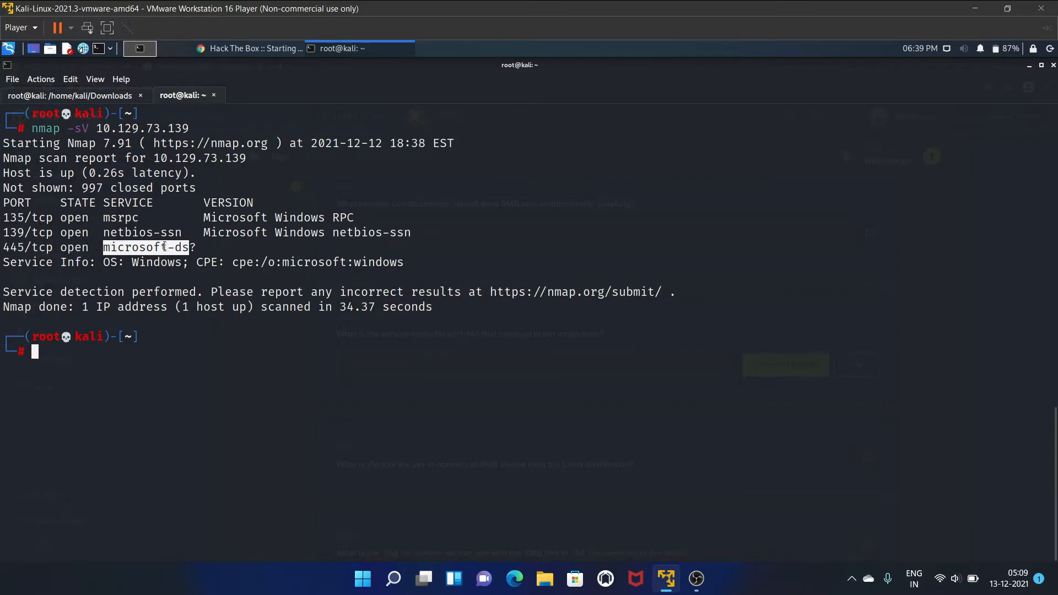
right_click(165, 247)
left_click(188, 253)
Submit 'microsoft-ds' as the Task 4 answer on Hack The Box
left_click(251, 51)
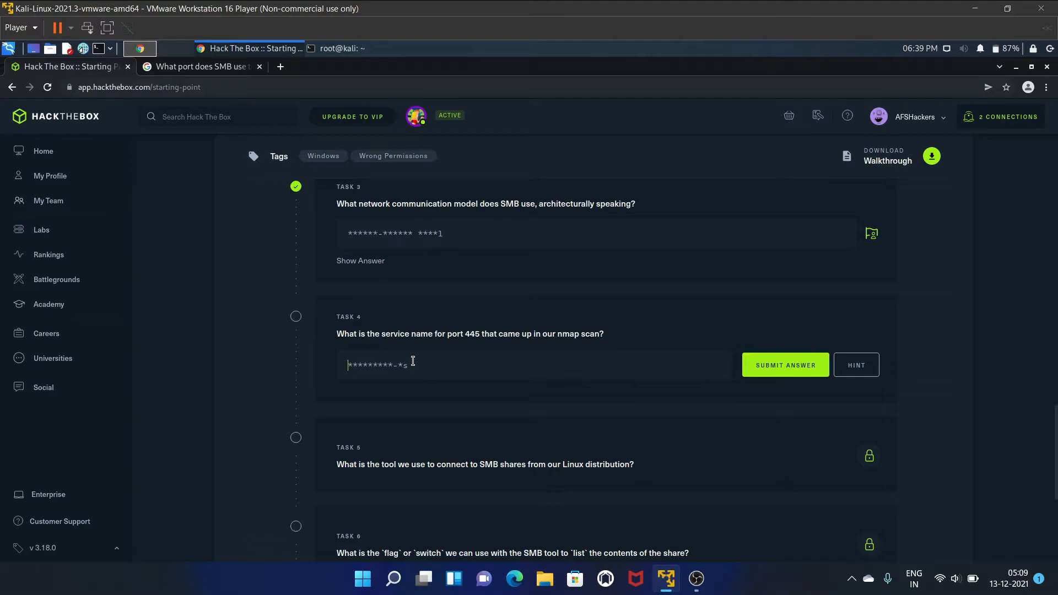
left_click(413, 362)
key("ctrl+v")
left_click(801, 377)
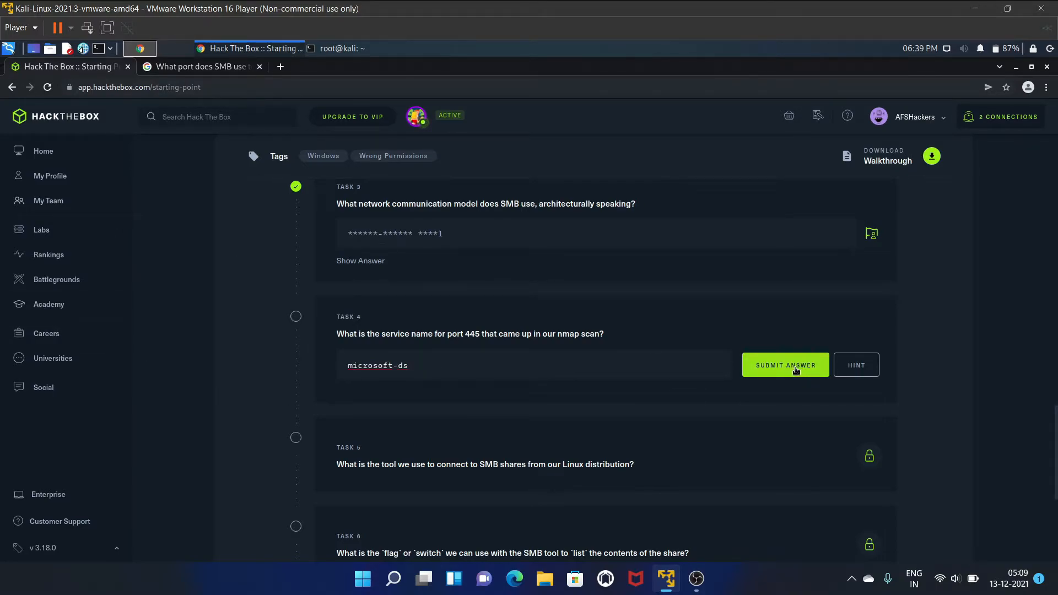
left_click(796, 372)
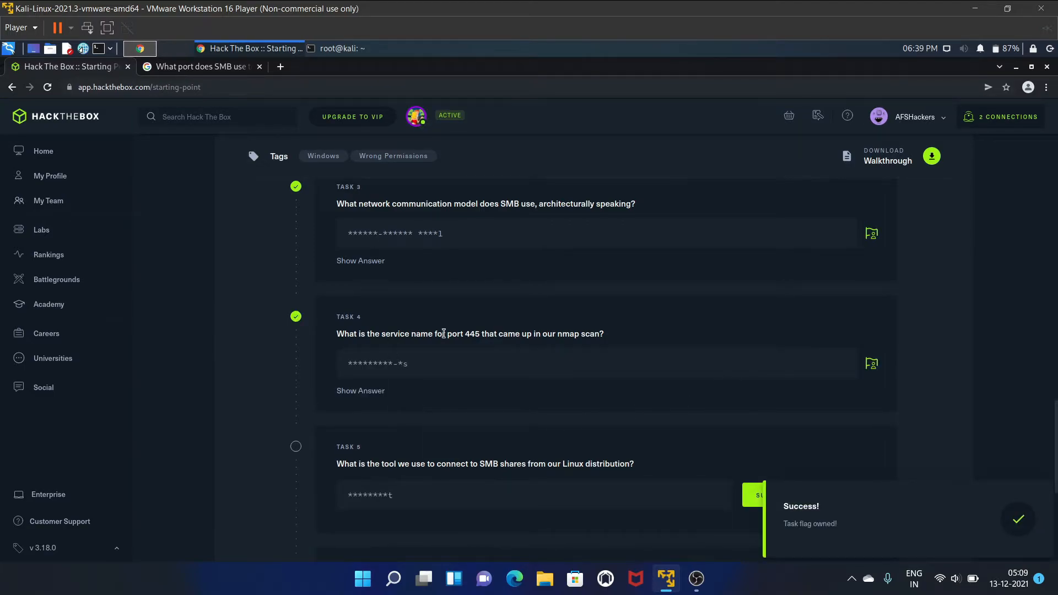
scroll(413, 430, "down", 1)
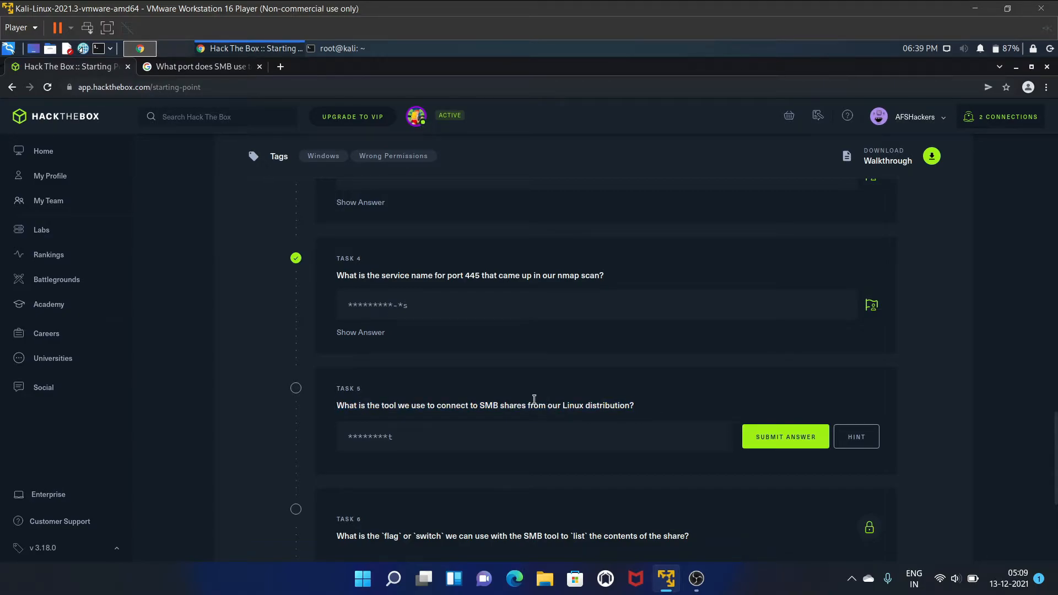
Search Google with the Task 5 question about the tool for connecting to SMB shares from Linux
left_click_drag(337, 404, 630, 404)
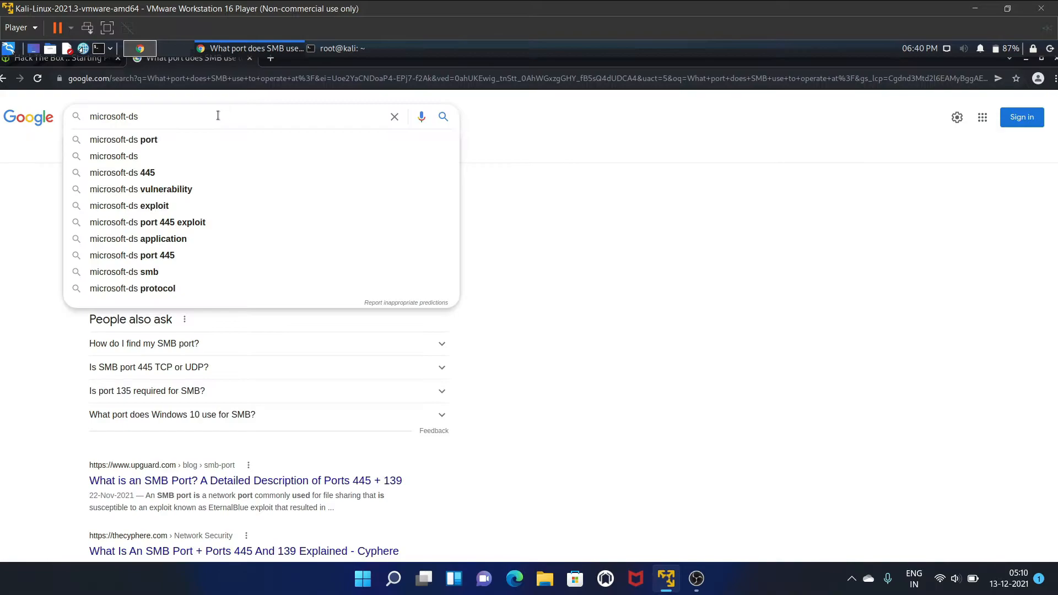
key("ctrl+a")
key("ctrl+v")
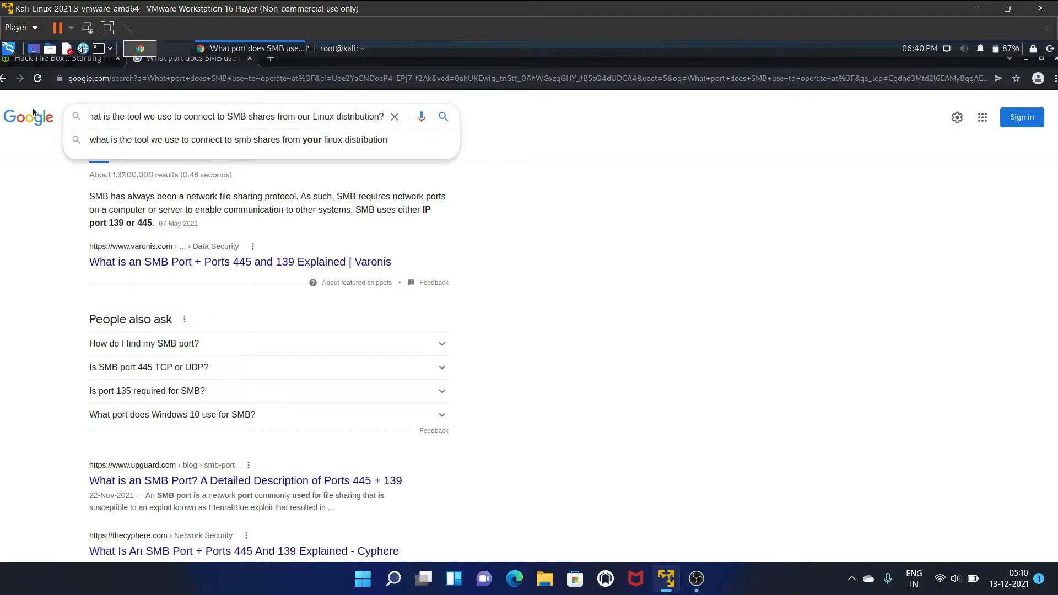
key("Return")
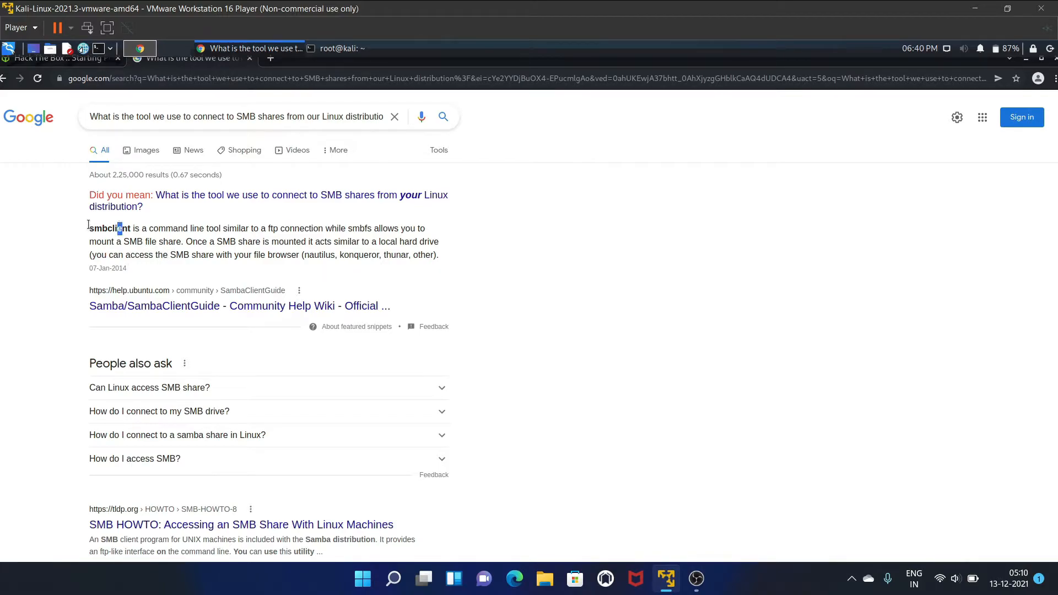
Copy 'smbclient' from the results and submit it as the Task 5 answer
left_click_drag(89, 227, 133, 228)
left_click(93, 59)
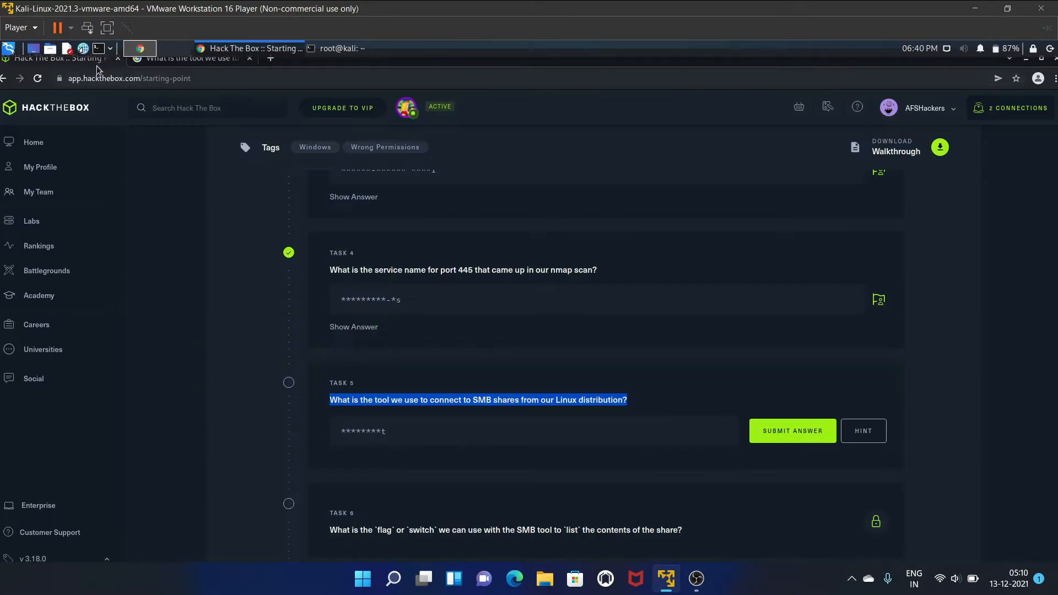
left_click(387, 431)
key("ctrl+v")
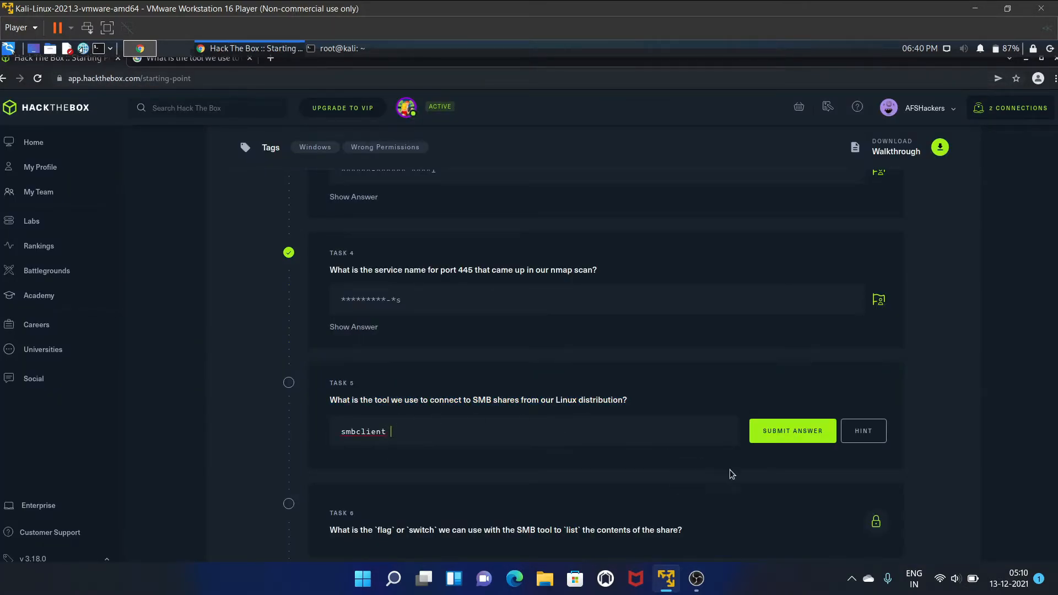
left_click(767, 436)
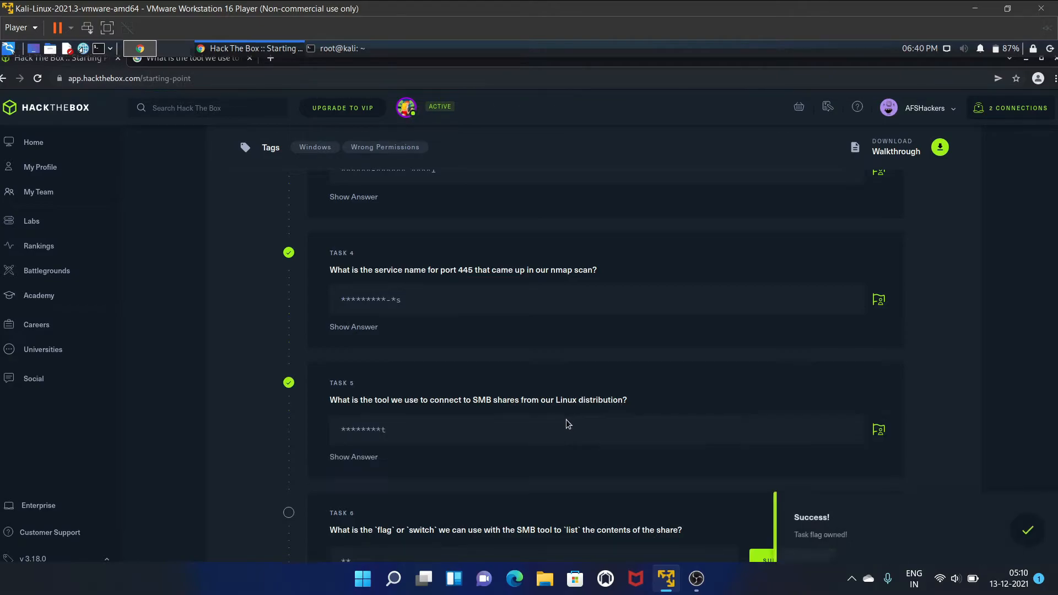
scroll(566, 425, "down", 1)
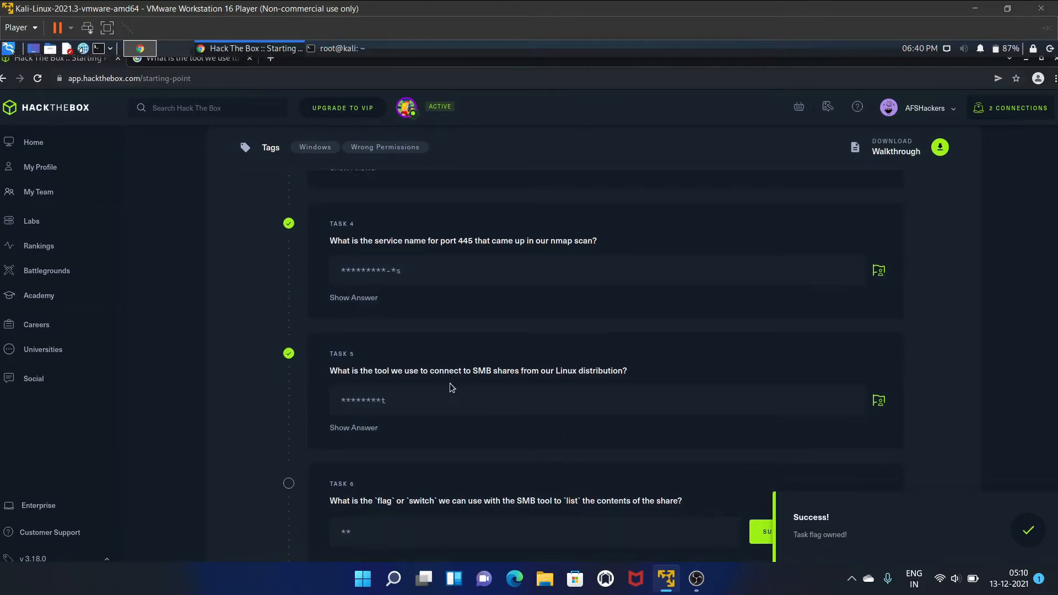
Run 'apt install smbclient' in the Kali terminal, confirming it is already the newest version
left_click(348, 50)
left_click(186, 378)
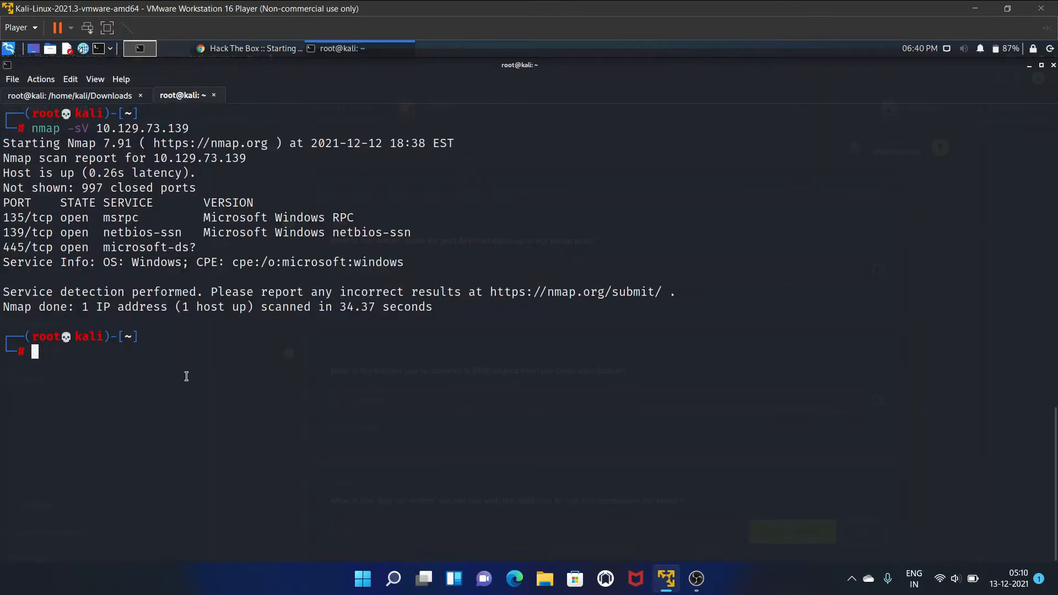
type("apt ")
type("get")
key("BackSpace")
key("BackSpace")
key("BackSpace")
key("BackSpace")
type("instal")
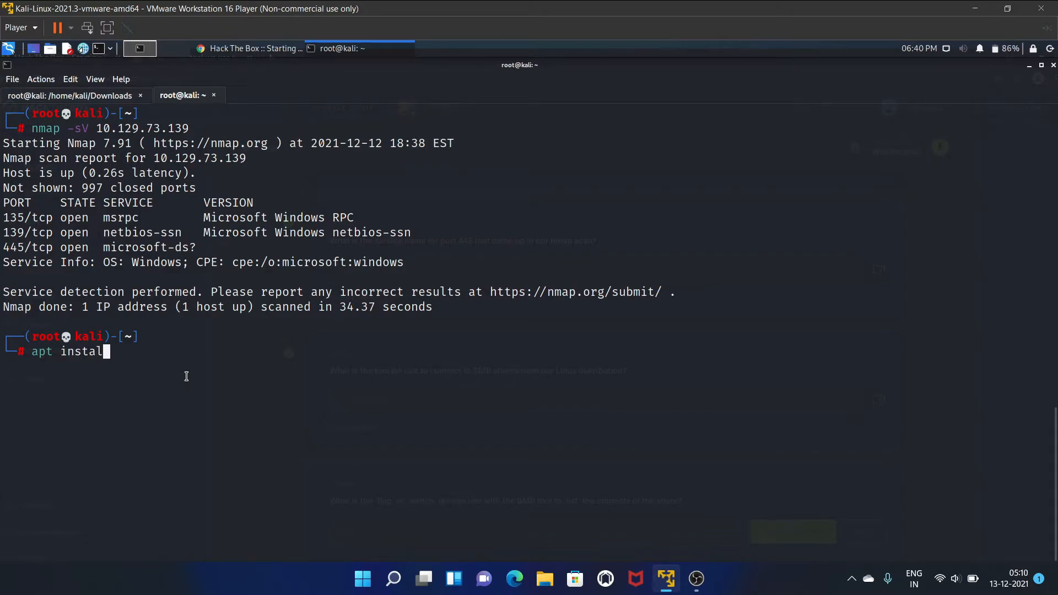
type("l smbclien")
type("t")
key("Return")
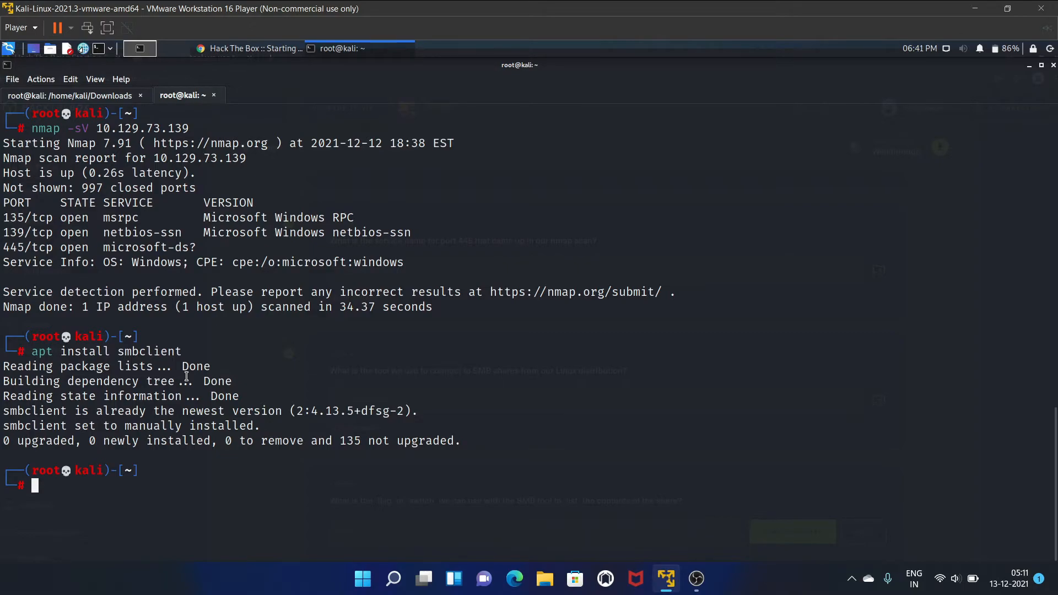
key("alt+Tab")
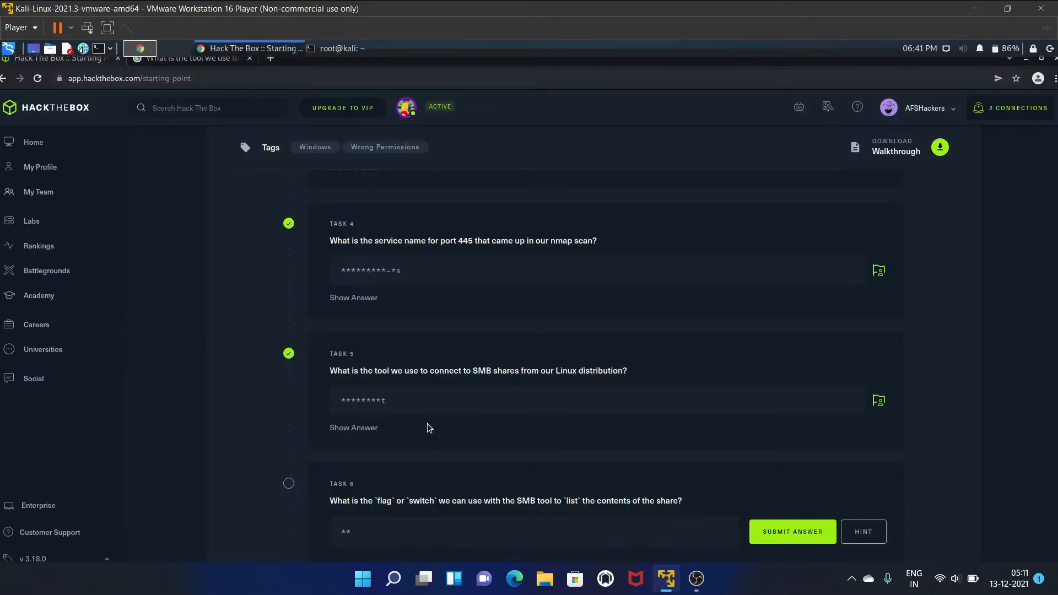
scroll(428, 427, "down", 2)
scroll(411, 419, "down", 1)
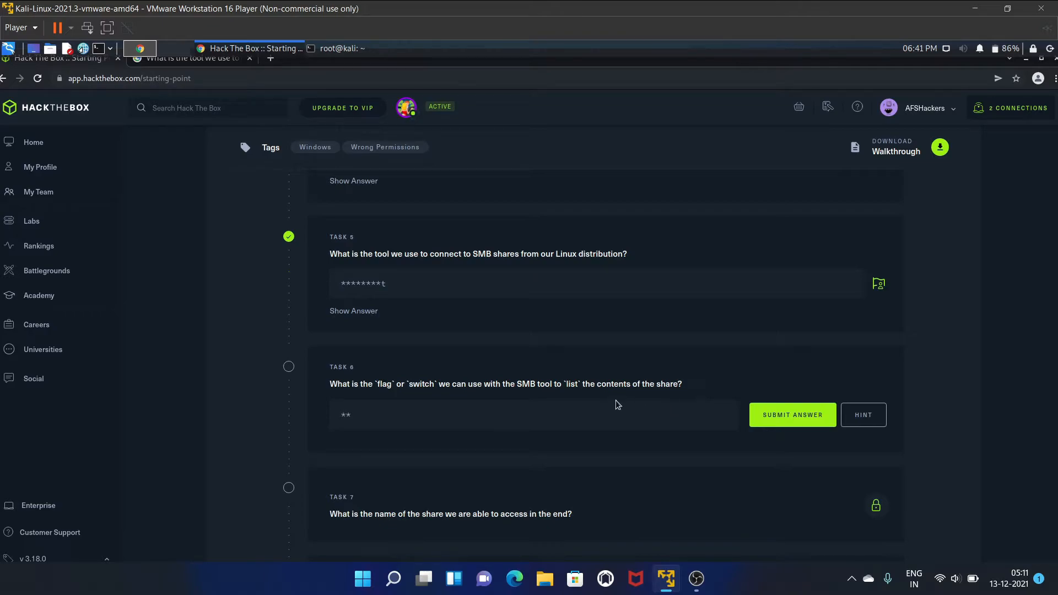
Run 'smbclient --help' and highlight the '-L, --list=HOST' option that lists a host's shares
left_click(348, 51)
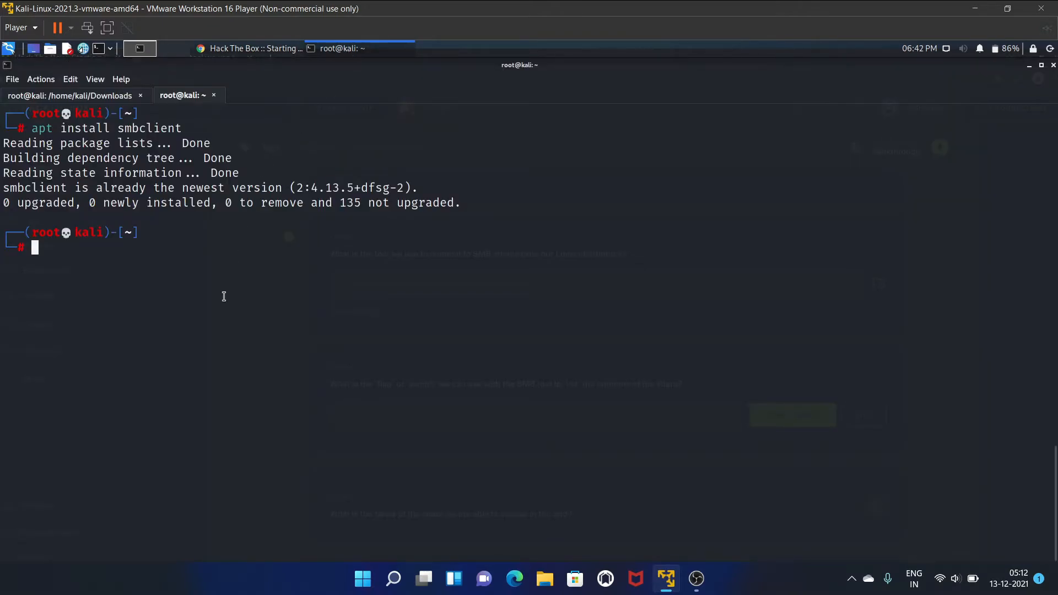
type("smbv")
key("BackSpace")
type("clie")
type("nt -")
type("-help")
key("Return")
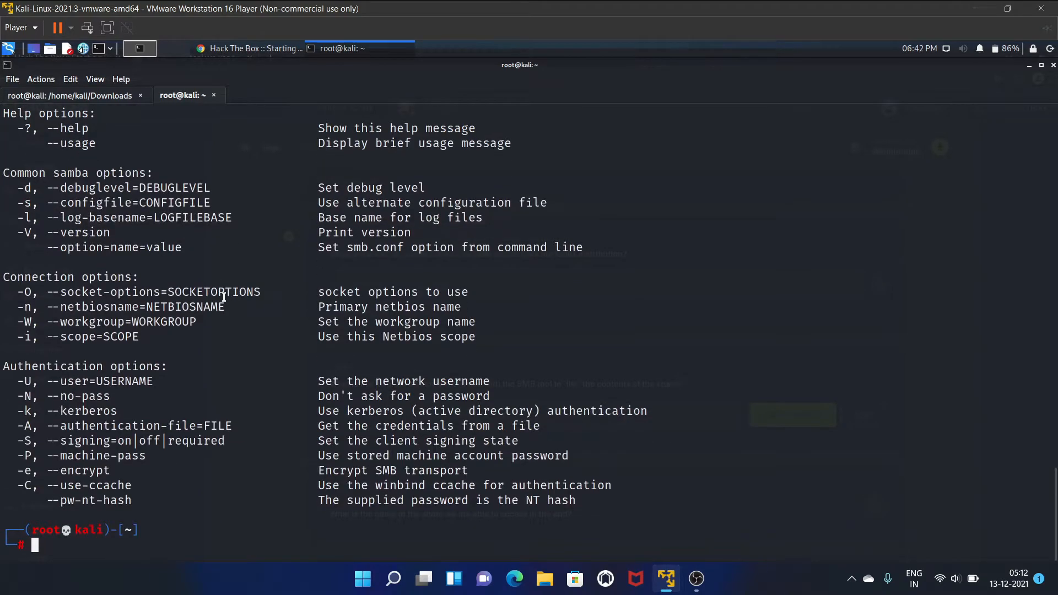
scroll(223, 298, "up", 3)
scroll(224, 298, "up", 2)
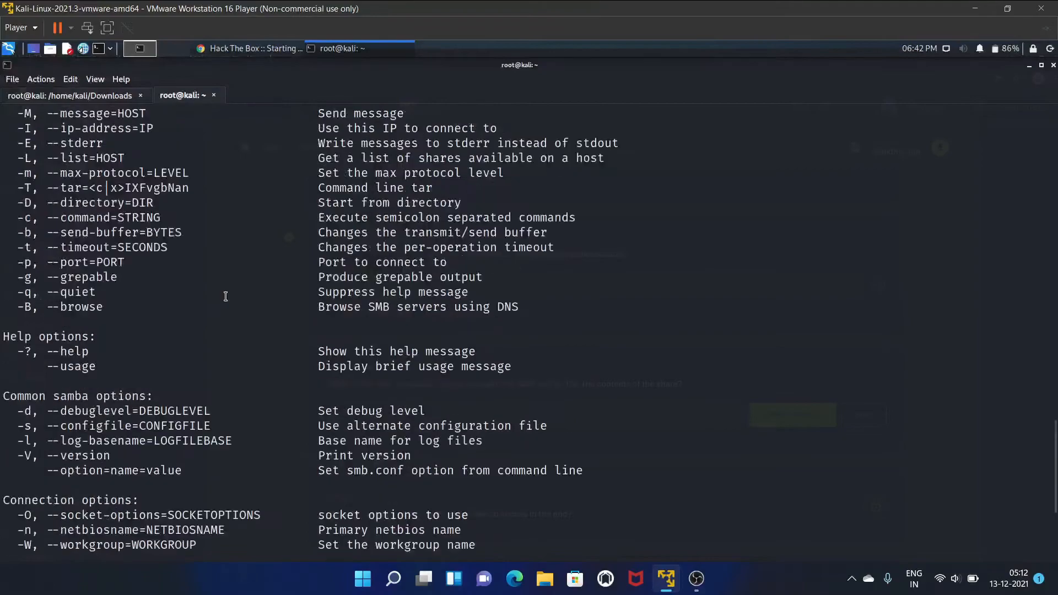
scroll(223, 298, "up", 3)
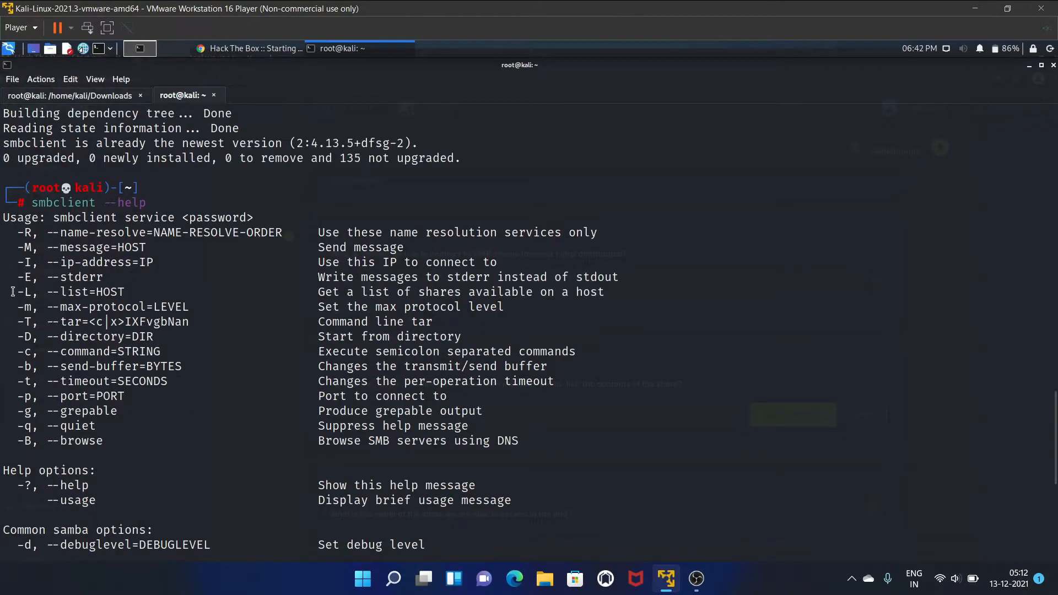
left_click_drag(11, 293, 614, 295)
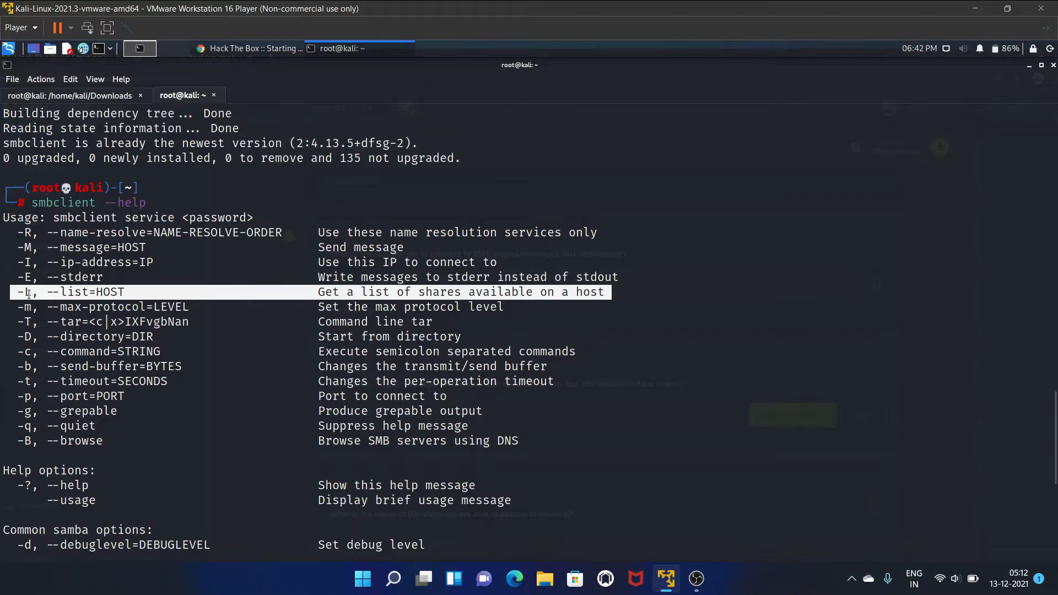
Submit '-L' as the Task 6 answer on Hack The Box
left_click(272, 51)
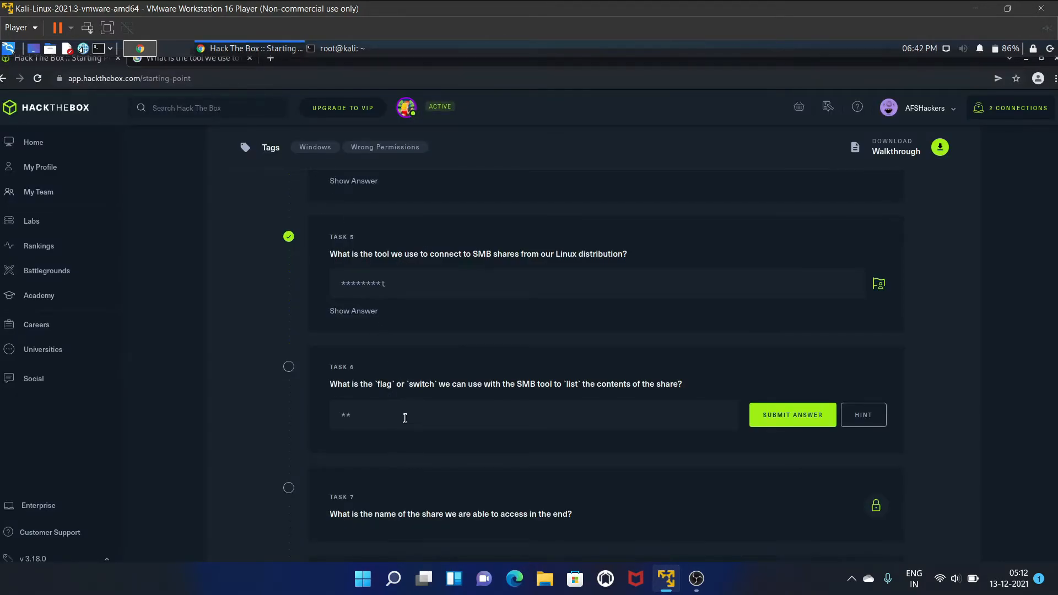
left_click(406, 418)
type("-L")
left_click(823, 421)
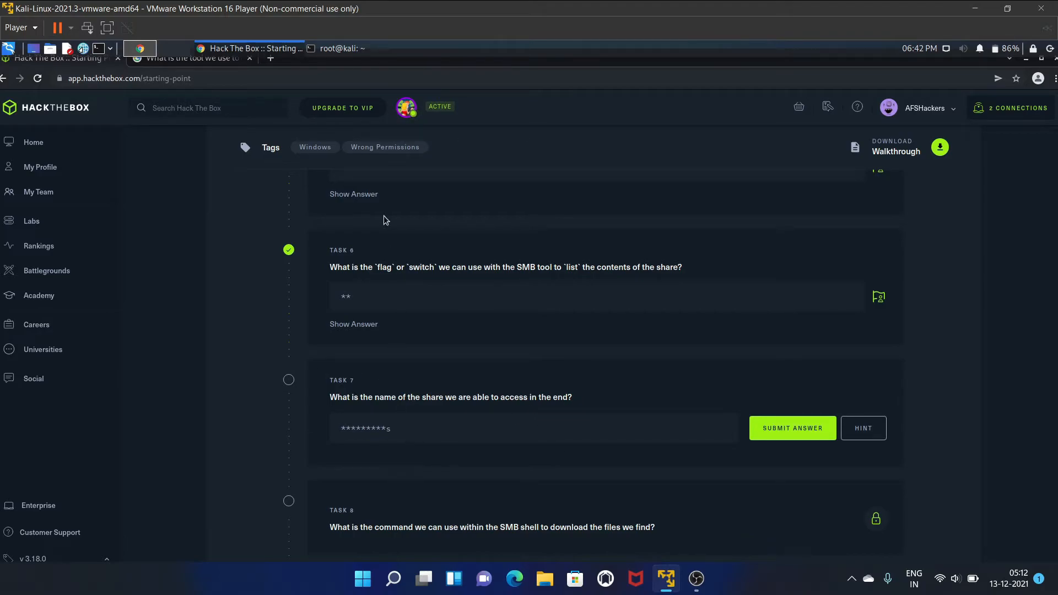
Run 'smbclient -L 10.129.73.139' with a blank password, listing ADMIN$, C$, IPC$ and WorkShares
left_click(354, 48)
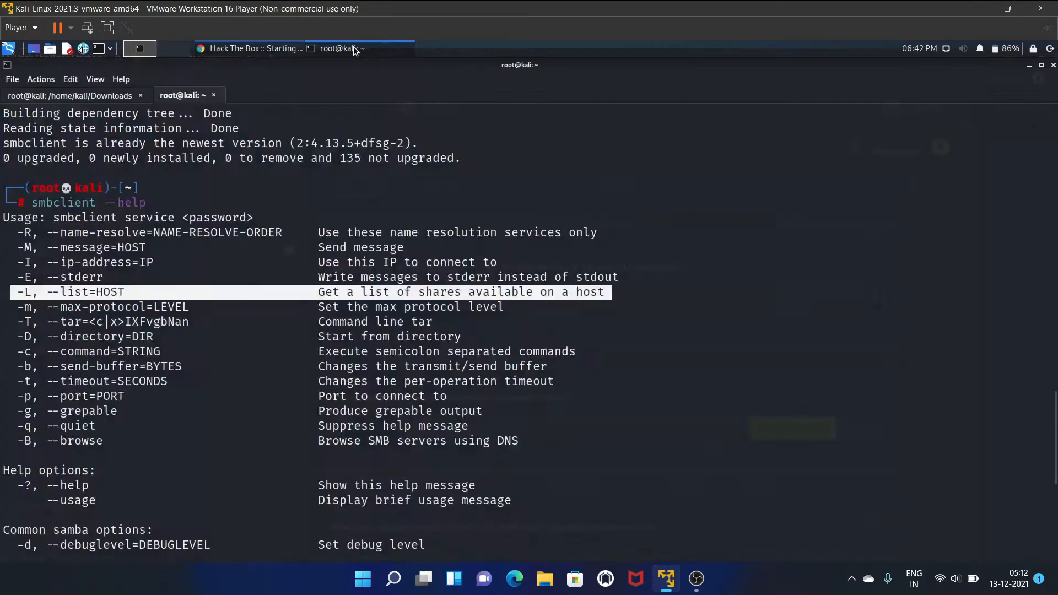
scroll(260, 364, "down", 1)
scroll(262, 368, "down", 1)
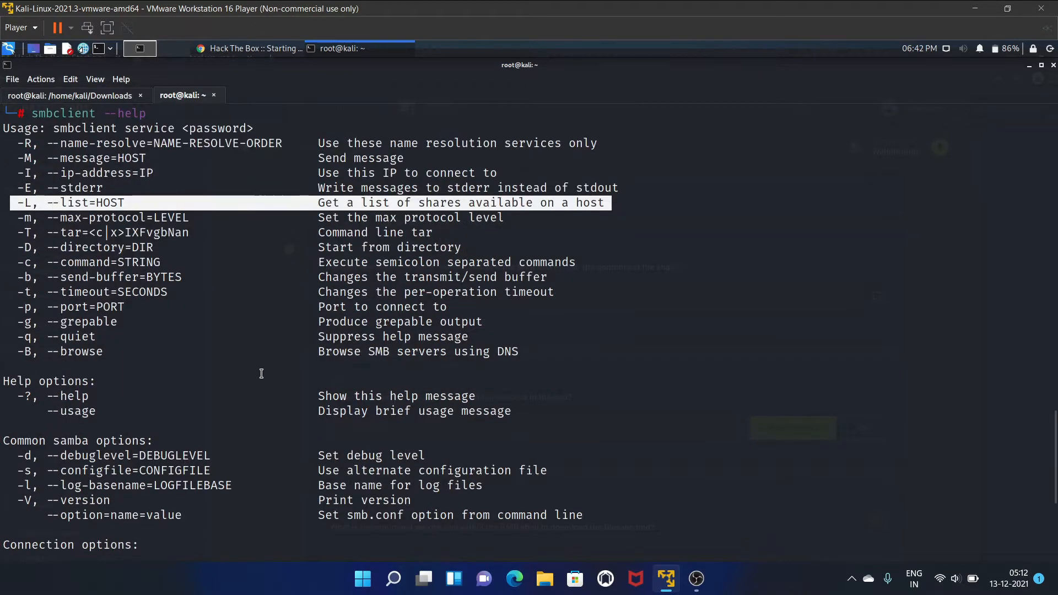
key("ctrl+l")
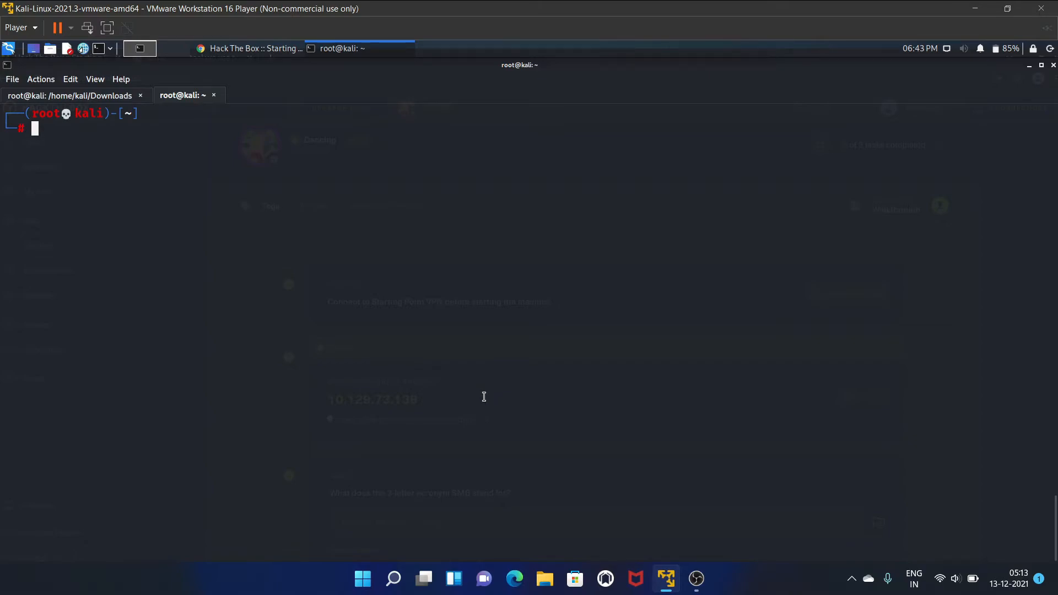
key("Up")
key("Home")
key("Right")
key("Right")
key("Right")
key("Right")
type("lient")
type(" -L")
type("10.129.73.139")
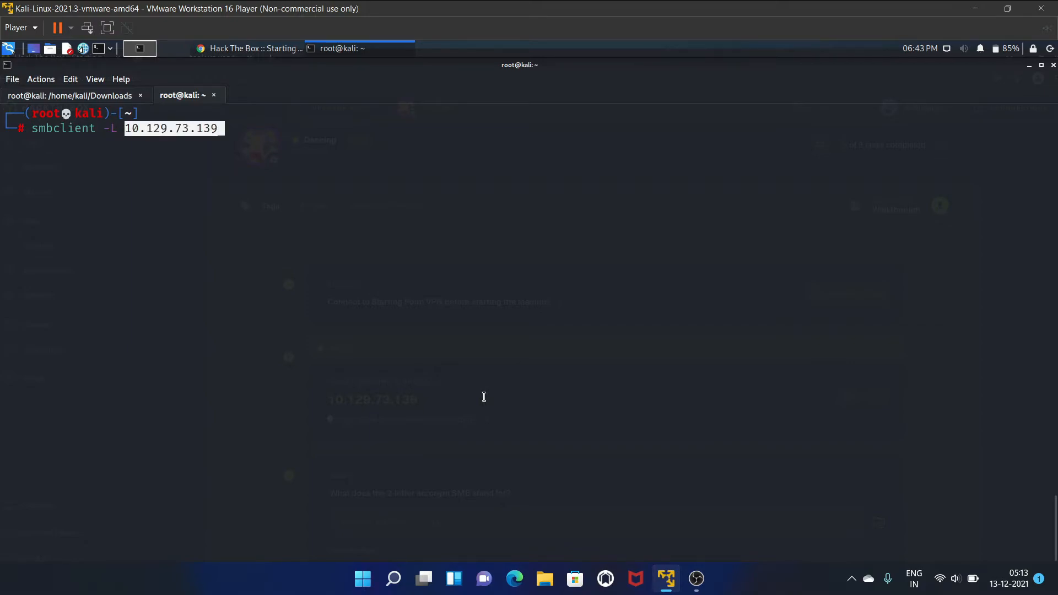
key("End")
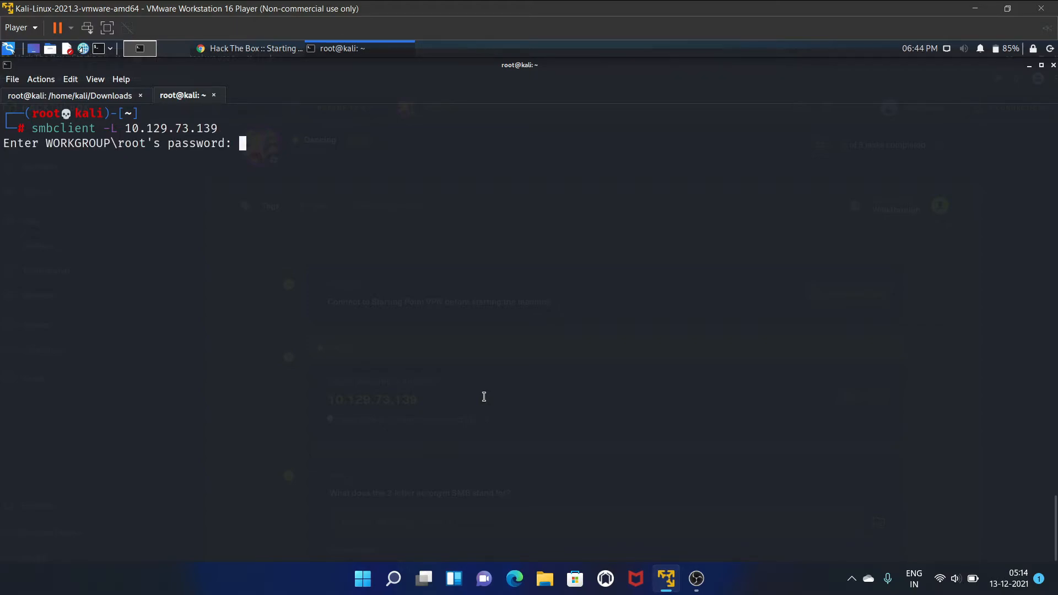
key("Return")
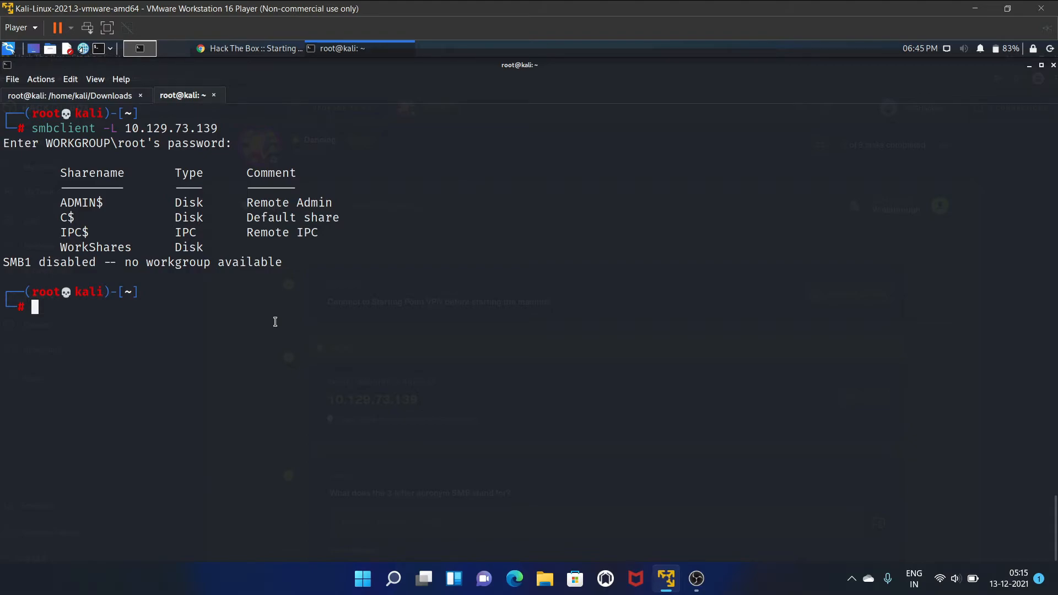
type("sm")
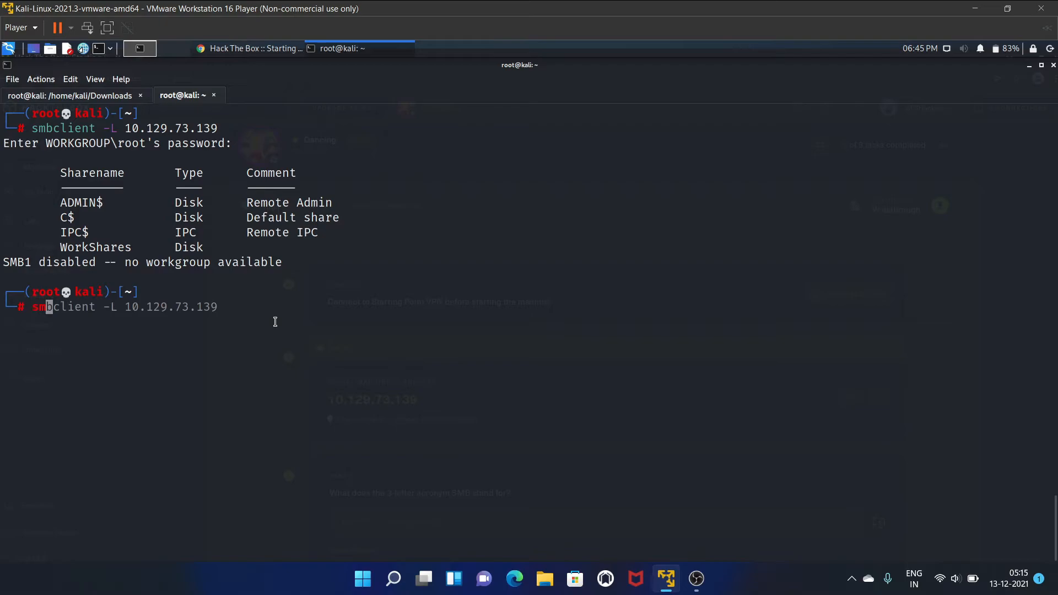
type("bclient ")
type("\\\\\\\\")
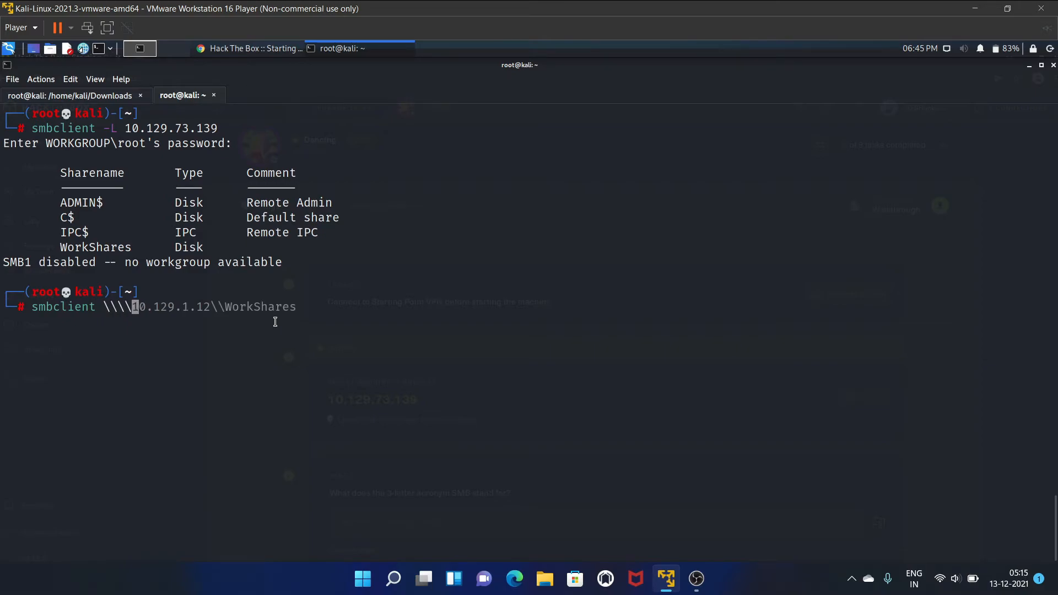
Connect anonymously to \\10.129.73.139\WorkShares, view smbclient's help commands and list the share root
type("10.129.73.139")
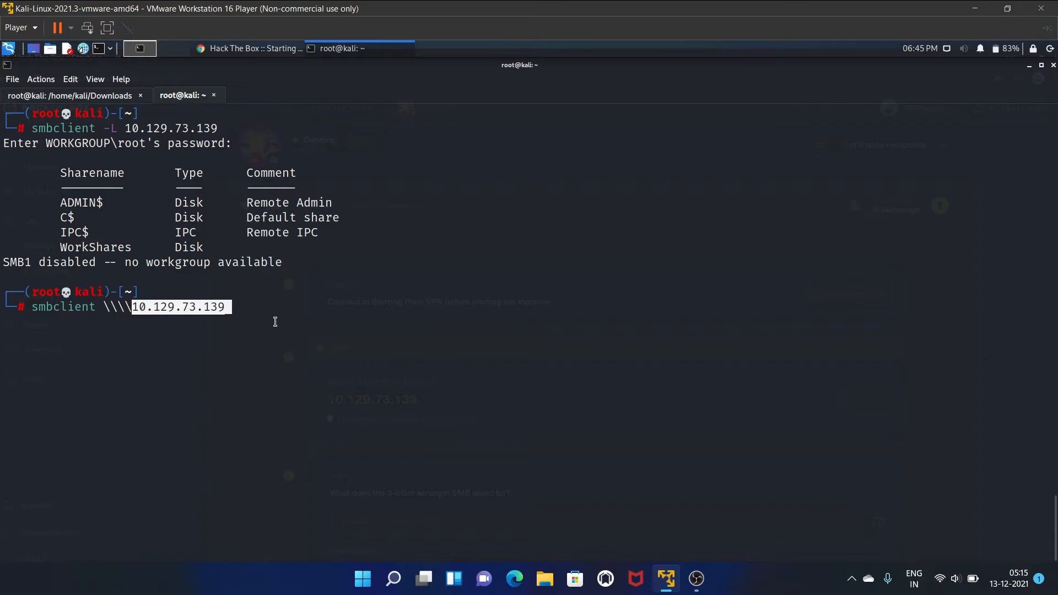
type("\\\\")
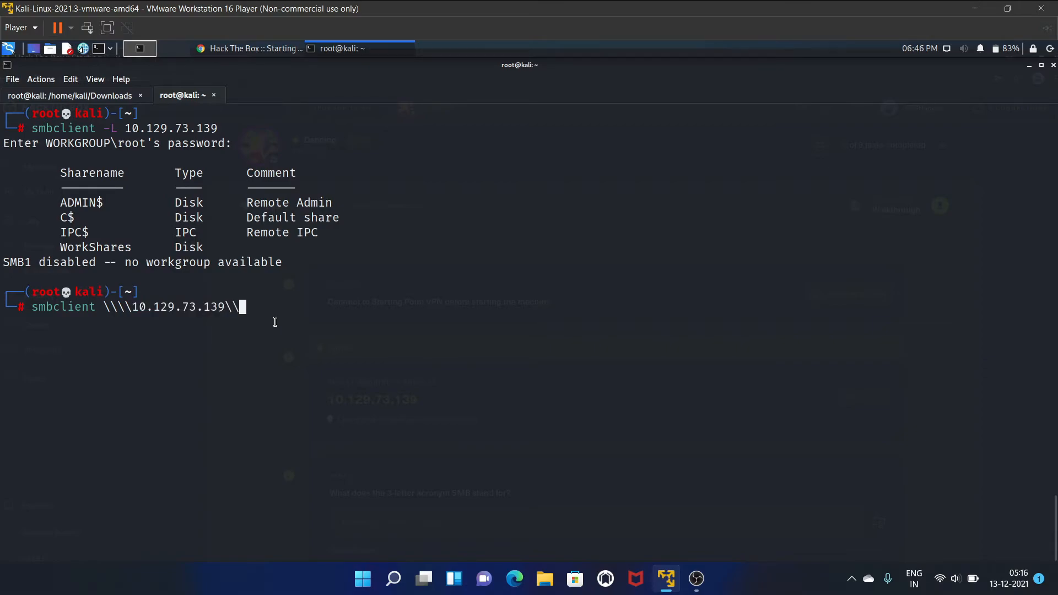
type("Wor")
type("k")
type("Share")
type("s")
key("Return")
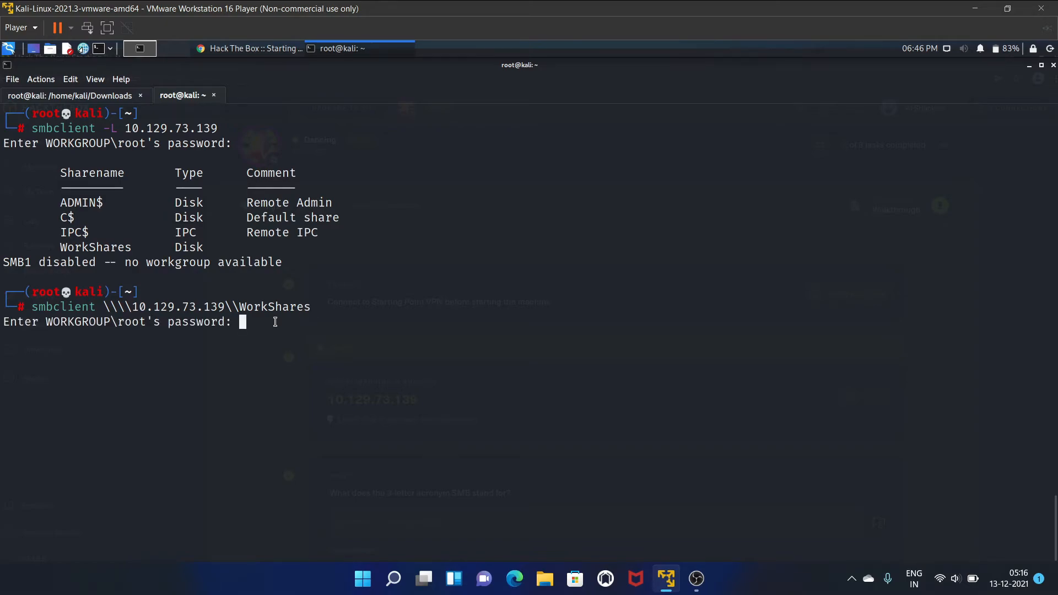
key("Return")
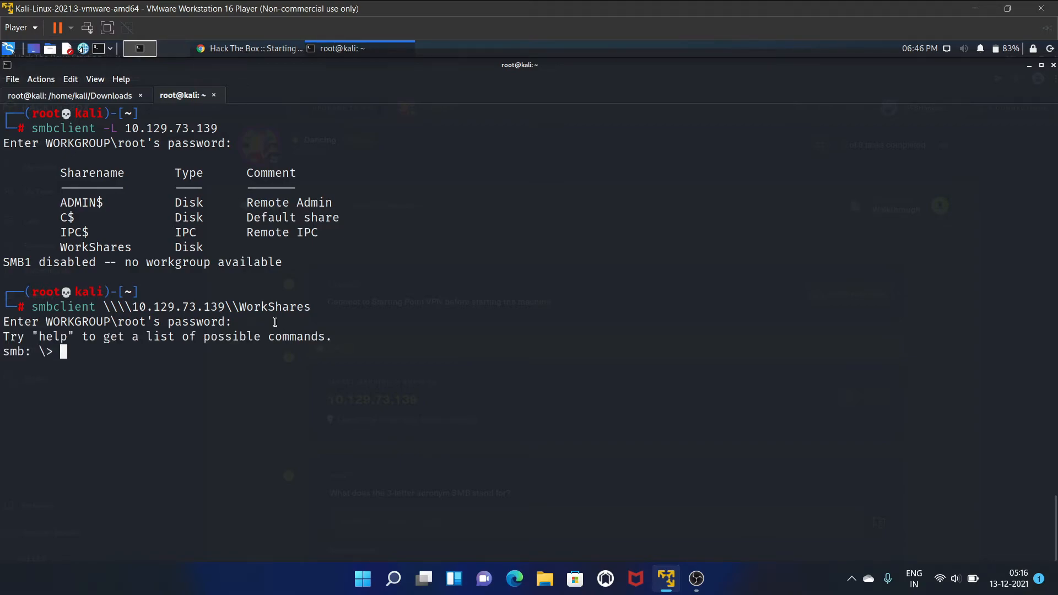
type("help")
key("Return")
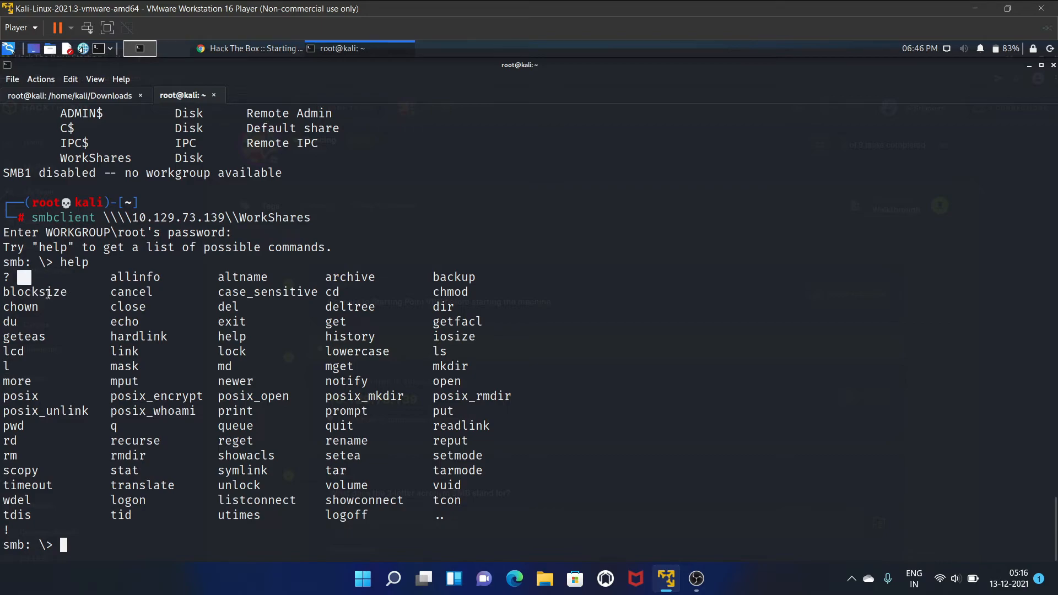
left_click_drag(17, 277, 140, 533)
left_click(131, 551)
type("ls")
key("Return")
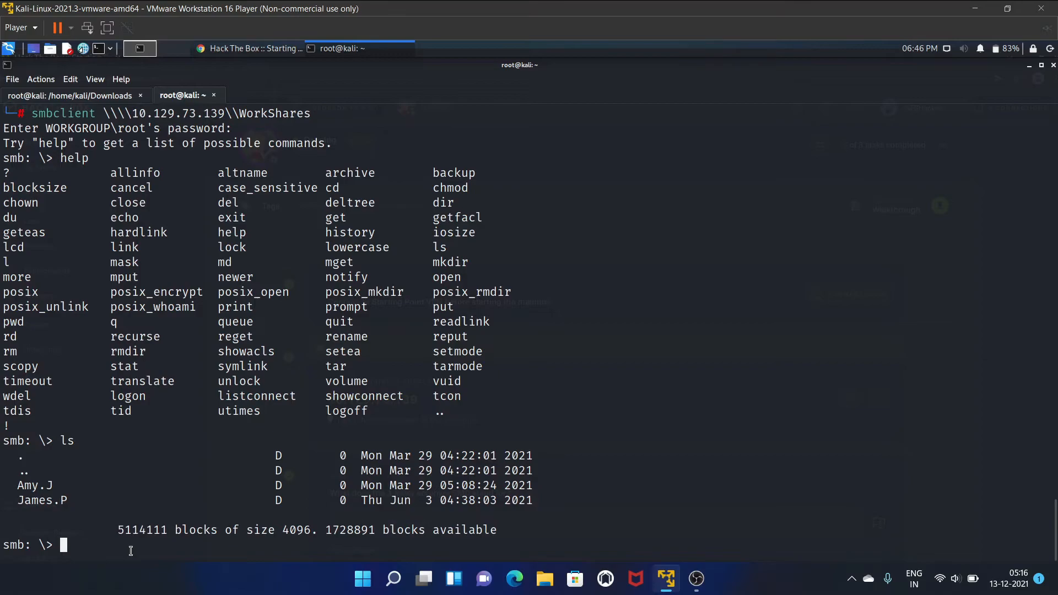
type("cd ")
type("Amy")
Enter Amy.J, download worknotes.txt with get, and return to the share root
key("Tab")
key("Return")
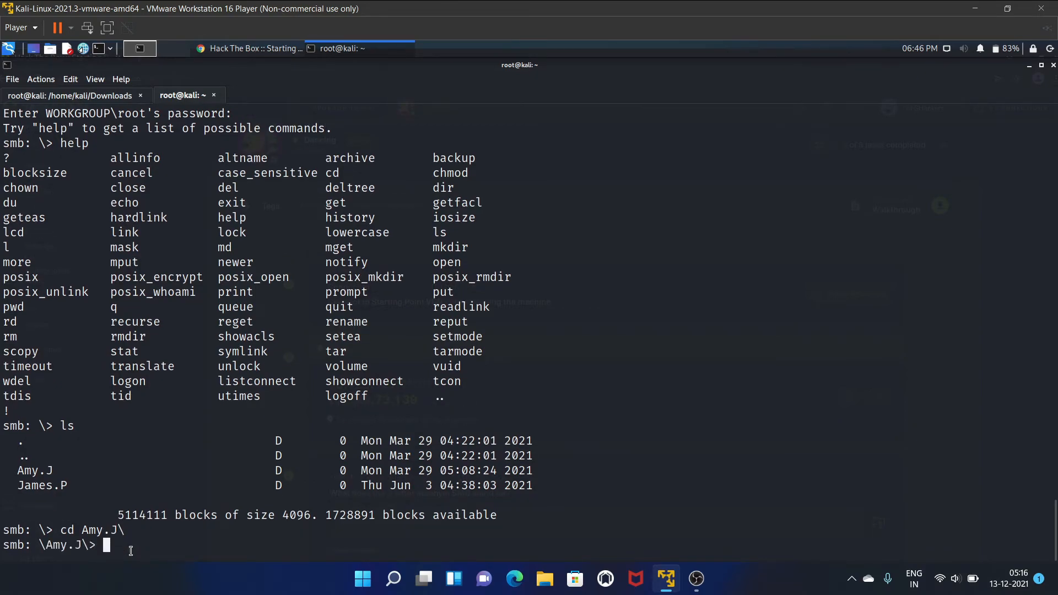
type("ls")
key("Return")
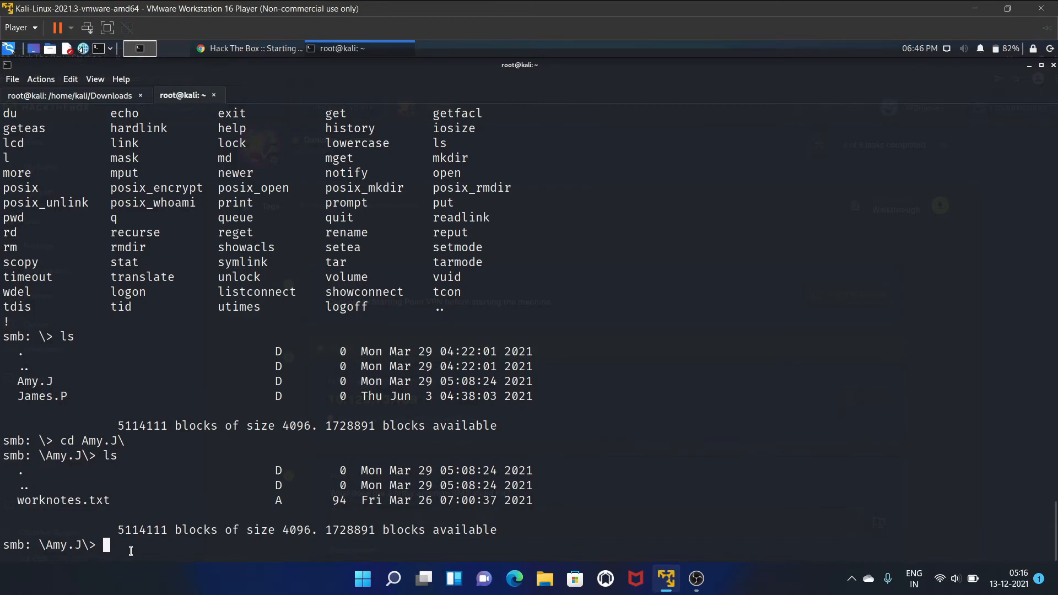
type("get ")
type("work")
type("n")
key("Tab")
key("Return")
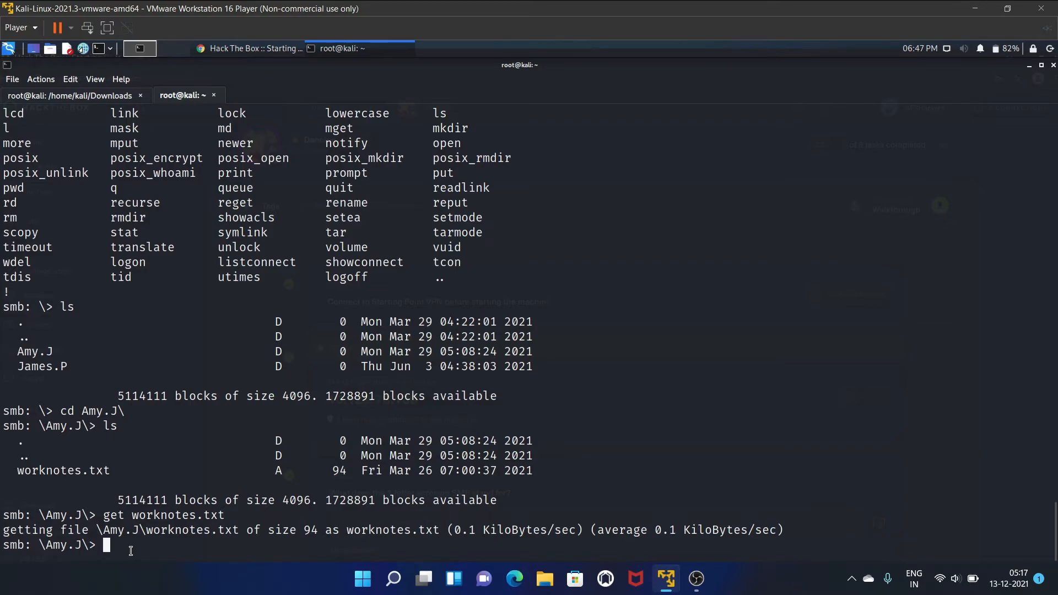
type("cd ..")
key("Return")
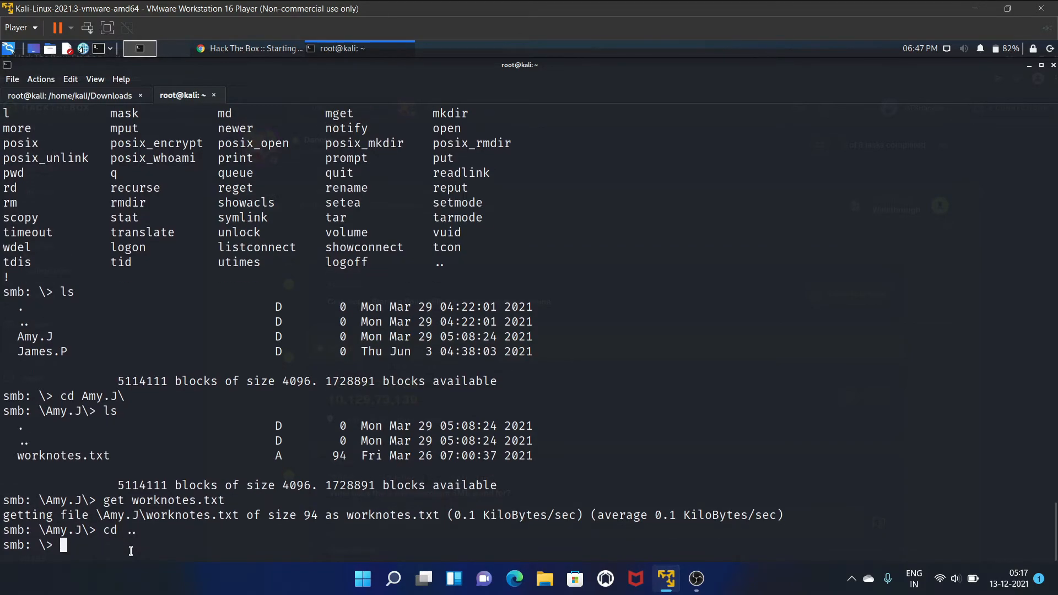
type("cd ")
type("J")
Enter James.P, download flag.txt with get, and exit the smbclient session
key("Tab")
key("Return")
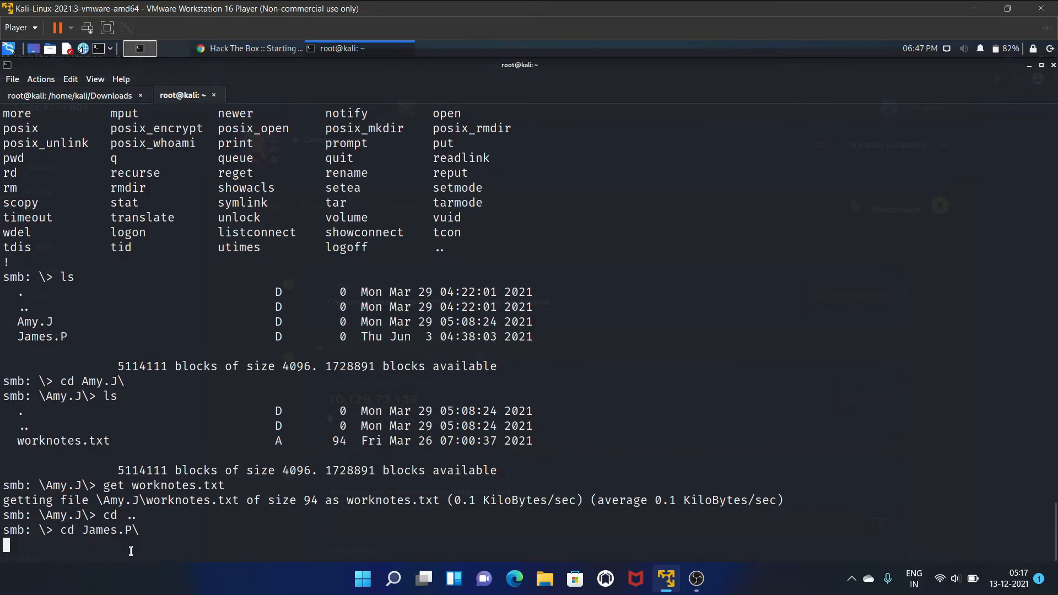
type("ls")
key("Return")
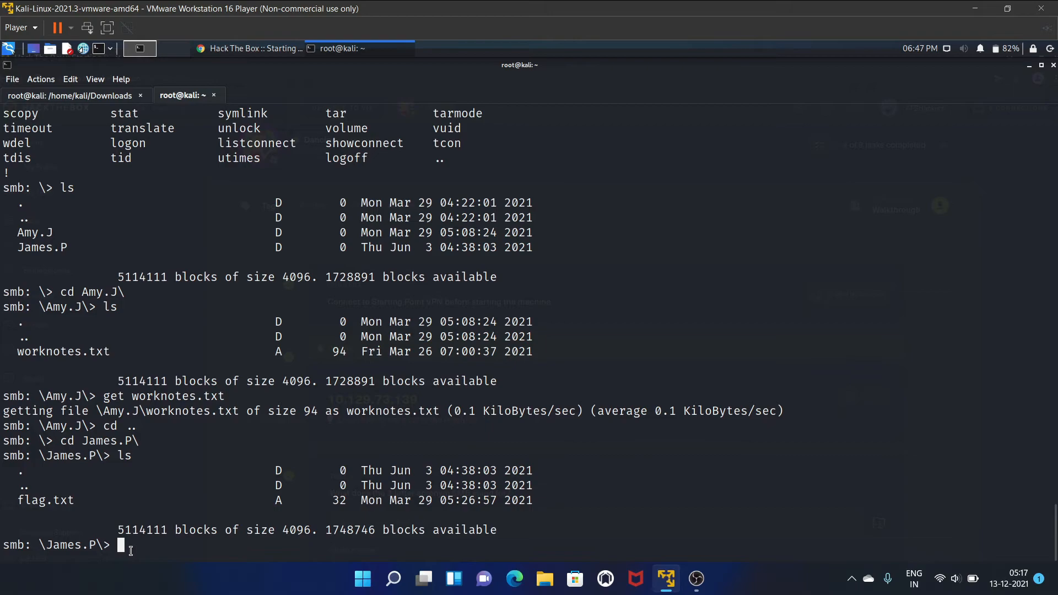
type("get ")
type("flag.")
type("txt")
key("Return")
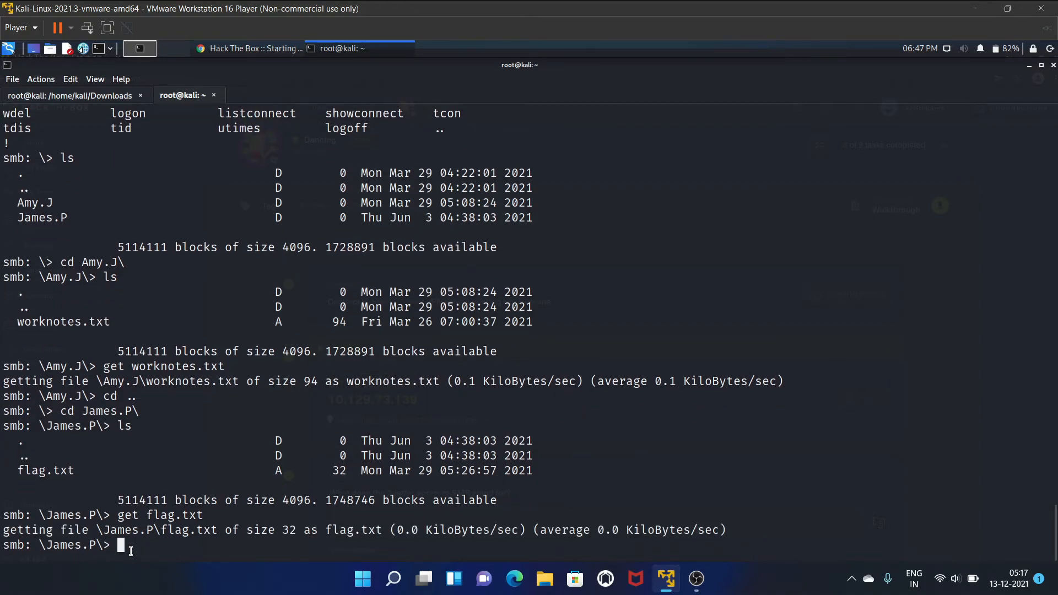
type("exit")
key("Return")
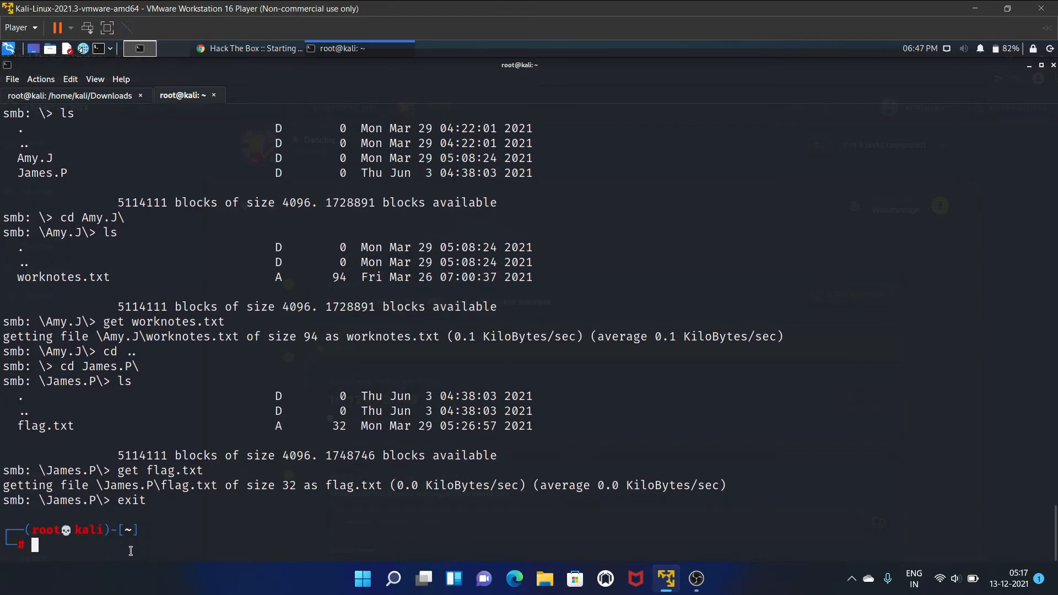
type("ls")
key("Return")
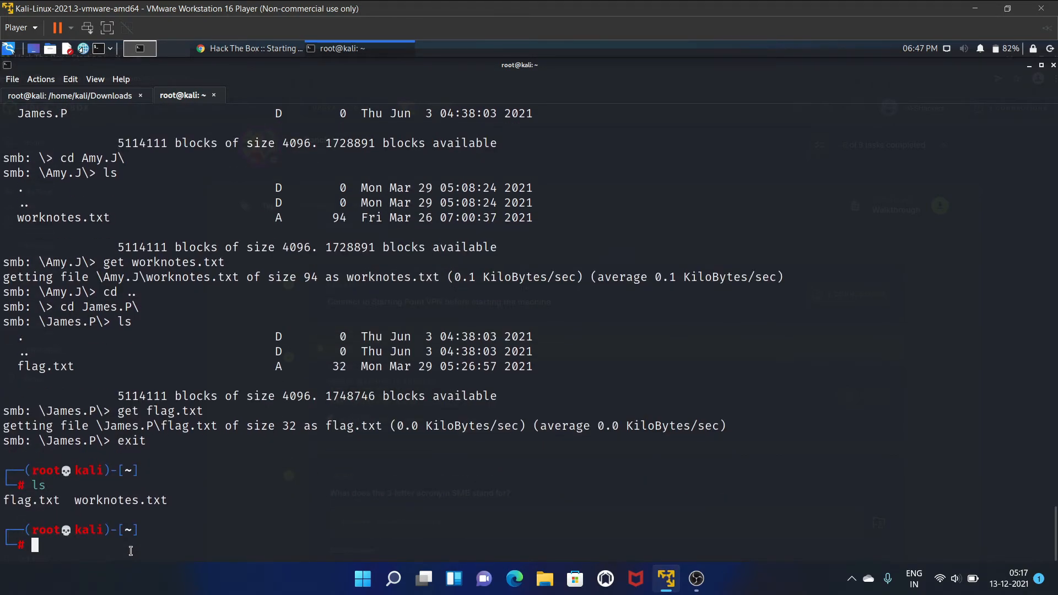
type("flag")
key("Tab")
key("BackSpace")
key("BackSpace")
key("BackSpace")
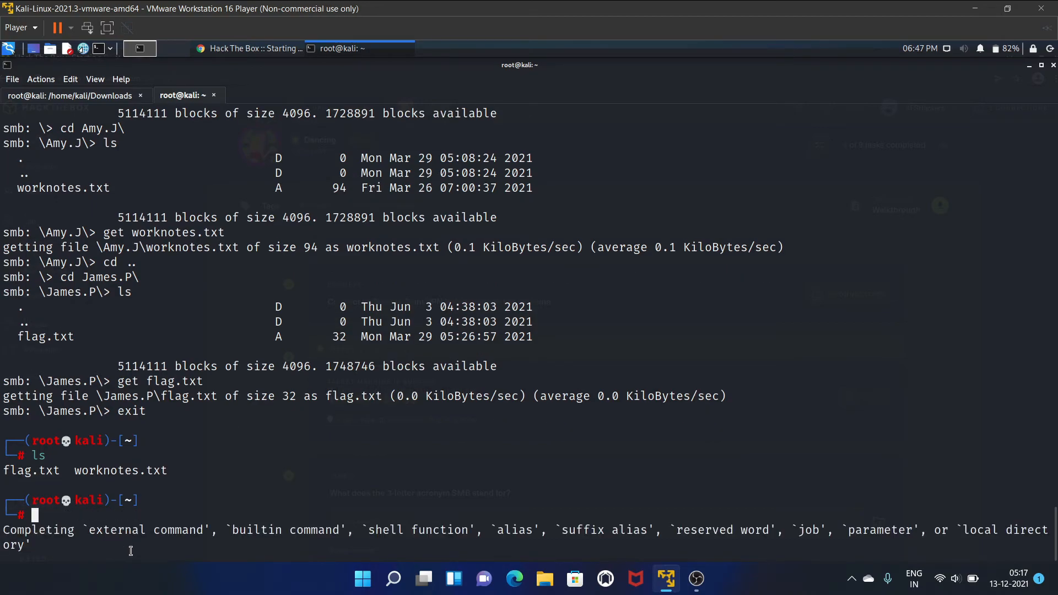
type("cat f")
type("la")
key("Tab")
key("Return")
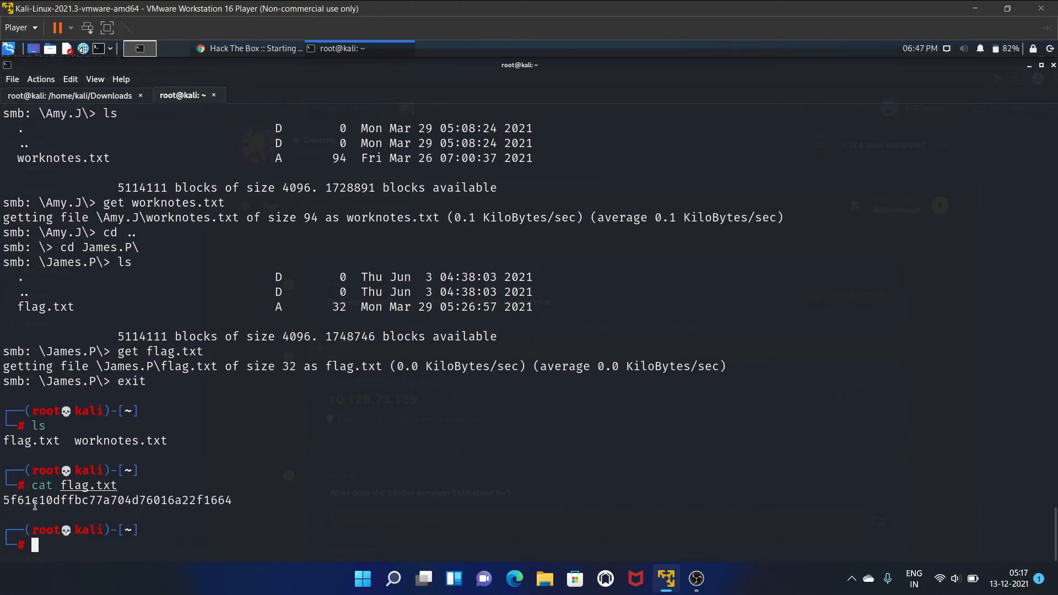
left_click_drag(3, 500, 222, 501)
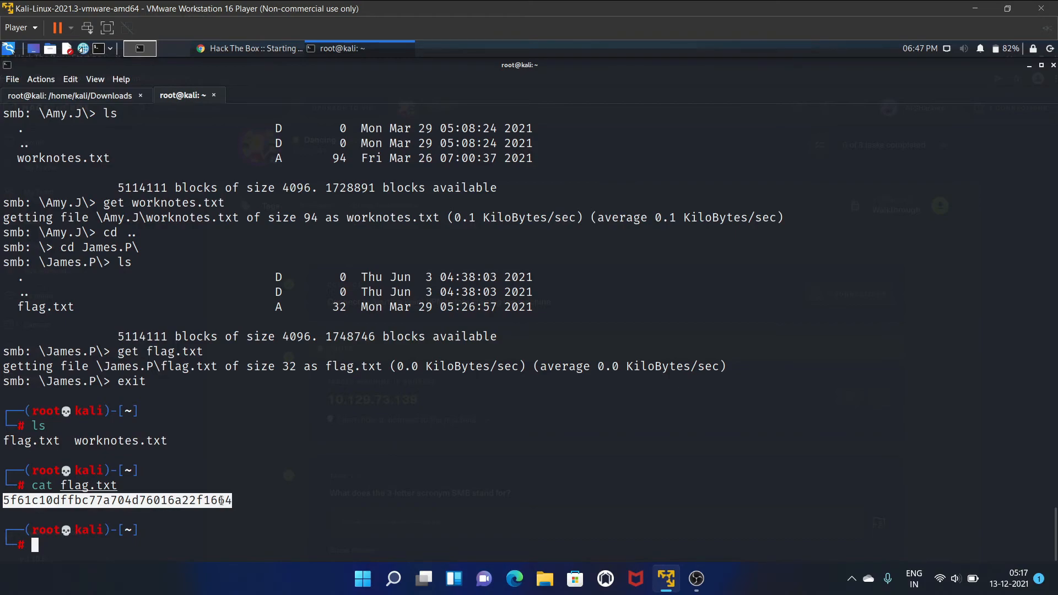
right_click(219, 500)
left_click(273, 313)
Return to the Hack The Box page with Task 7 in view
key("alt+Tab")
scroll(409, 278, "down", 1)
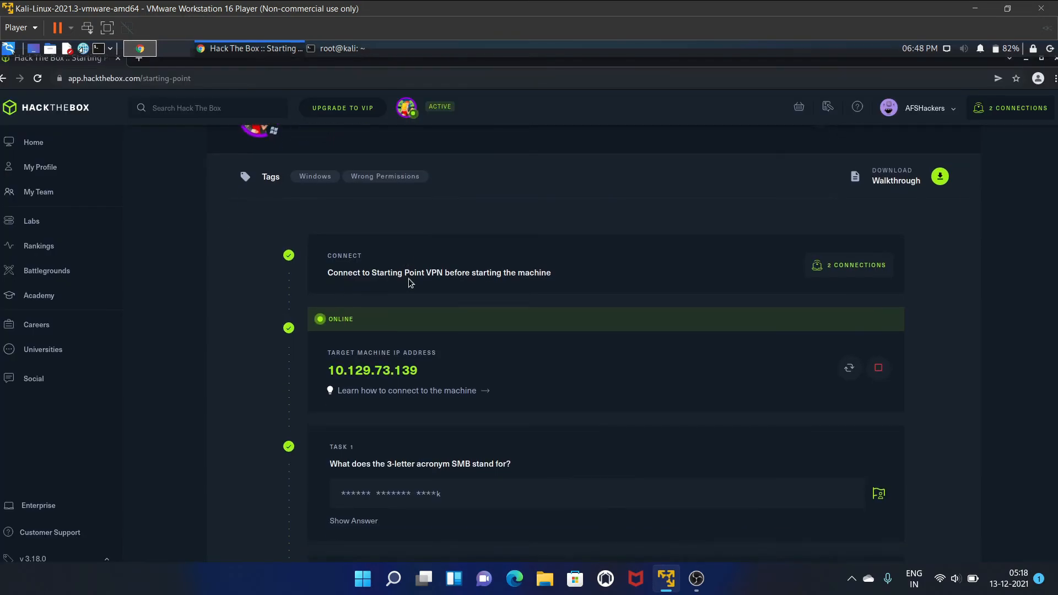
scroll(451, 339, "down", 3)
scroll(456, 353, "down", 1)
scroll(456, 366, "down", 1)
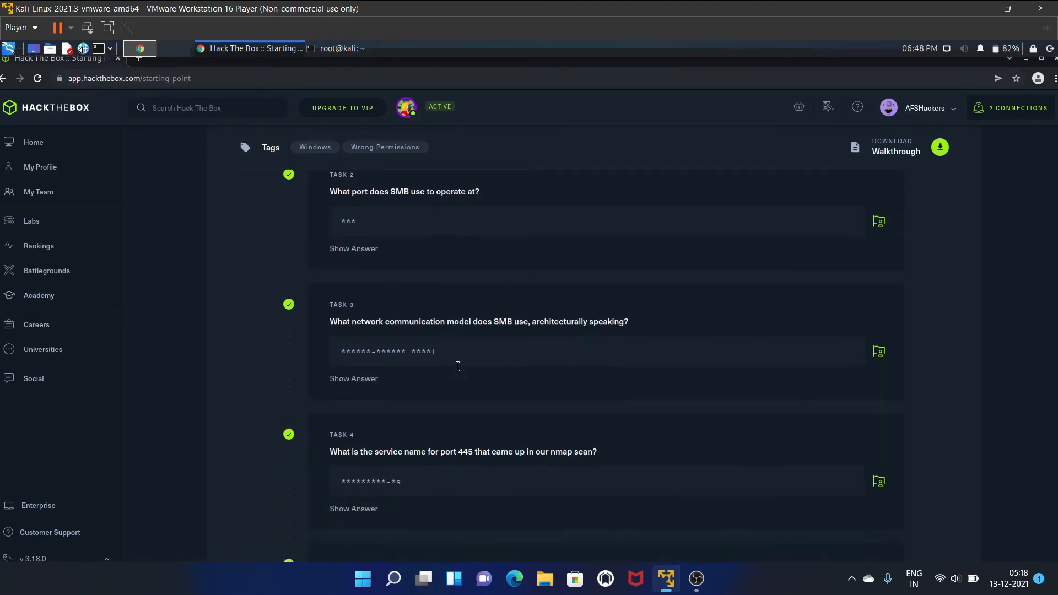
scroll(459, 386, "down", 1)
scroll(455, 390, "down", 1)
scroll(456, 416, "down", 1)
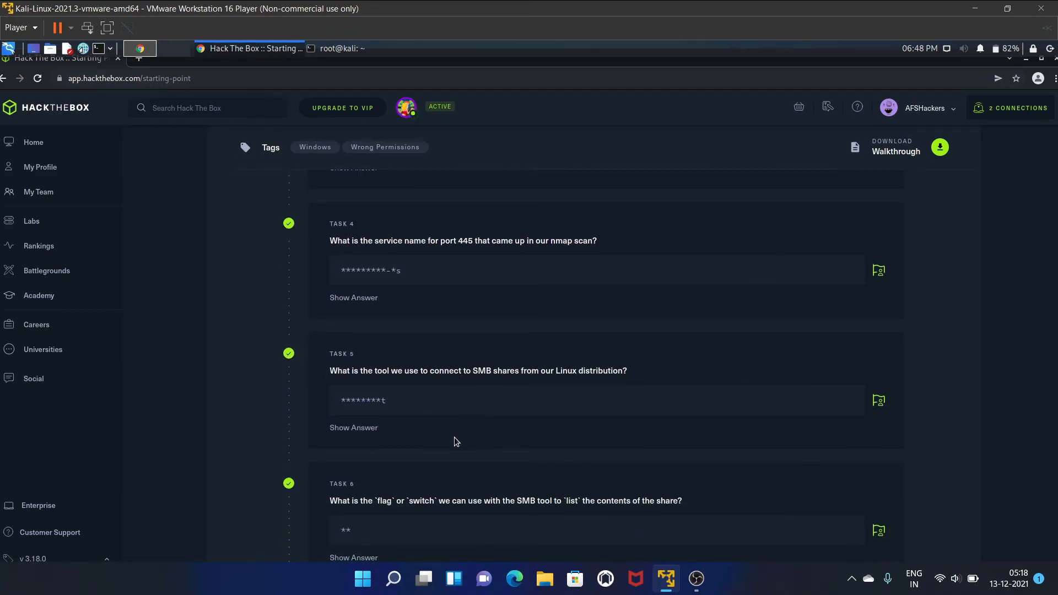
scroll(590, 420, "down", 1)
scroll(610, 413, "down", 1)
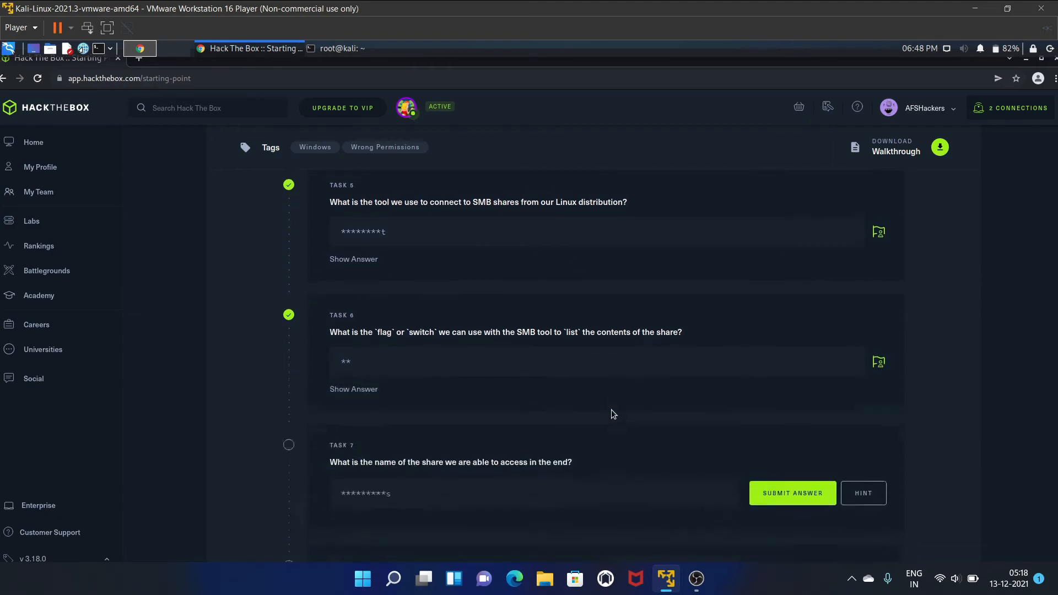
scroll(612, 415, "down", 2)
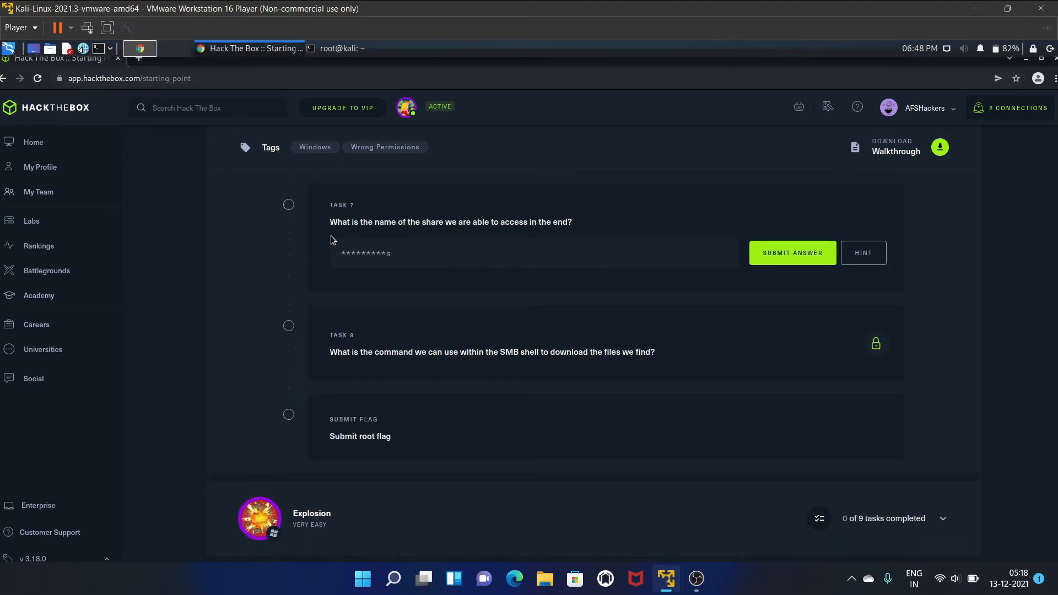
Submit WorkShares for Task 7 and get for Task 8
left_click(437, 258)
type("WorkS")
type("hares")
left_click(810, 255)
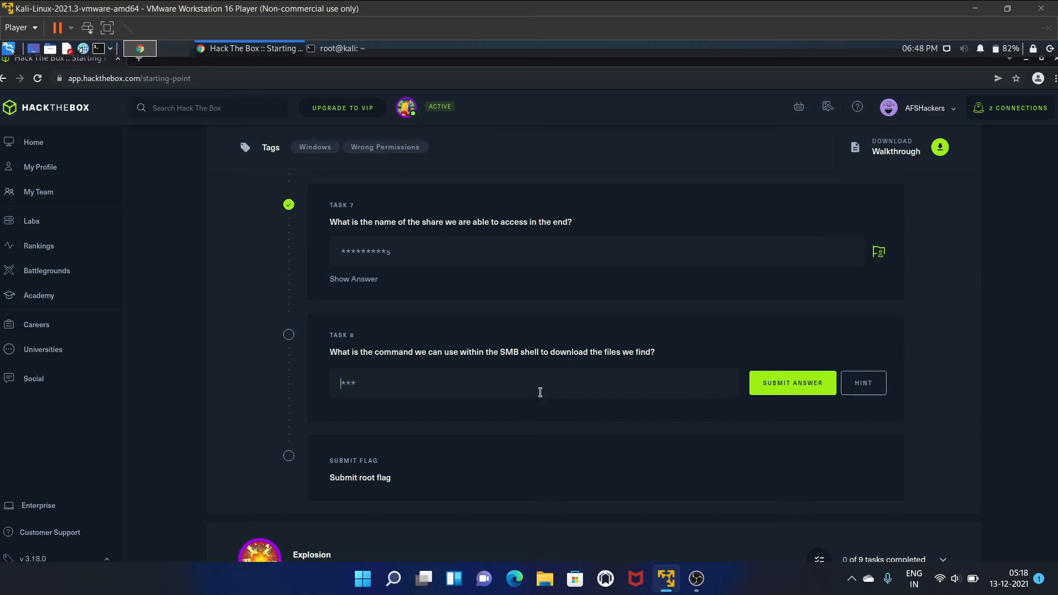
type("get")
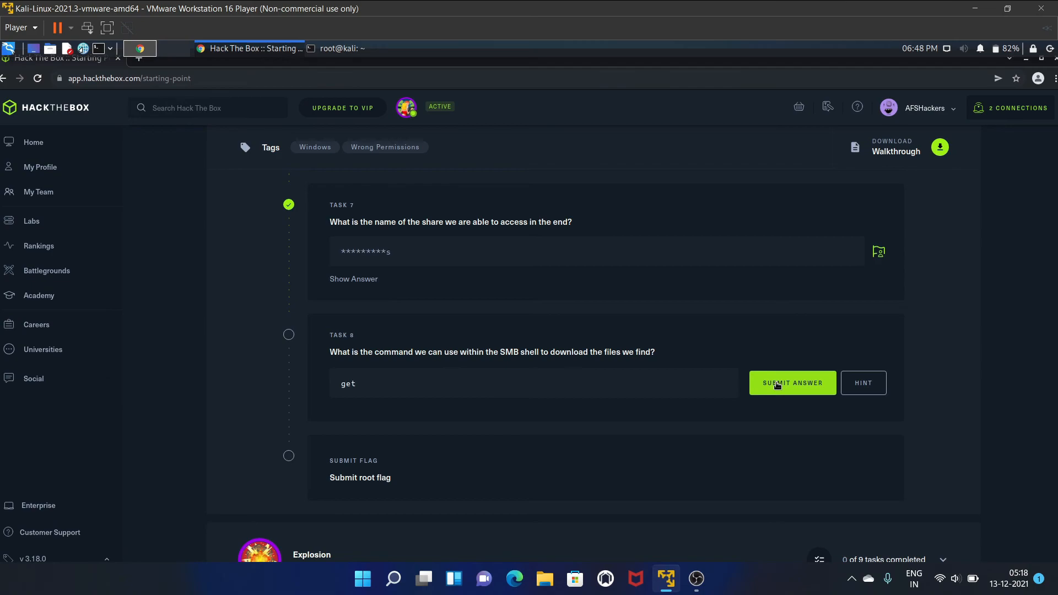
left_click(778, 386)
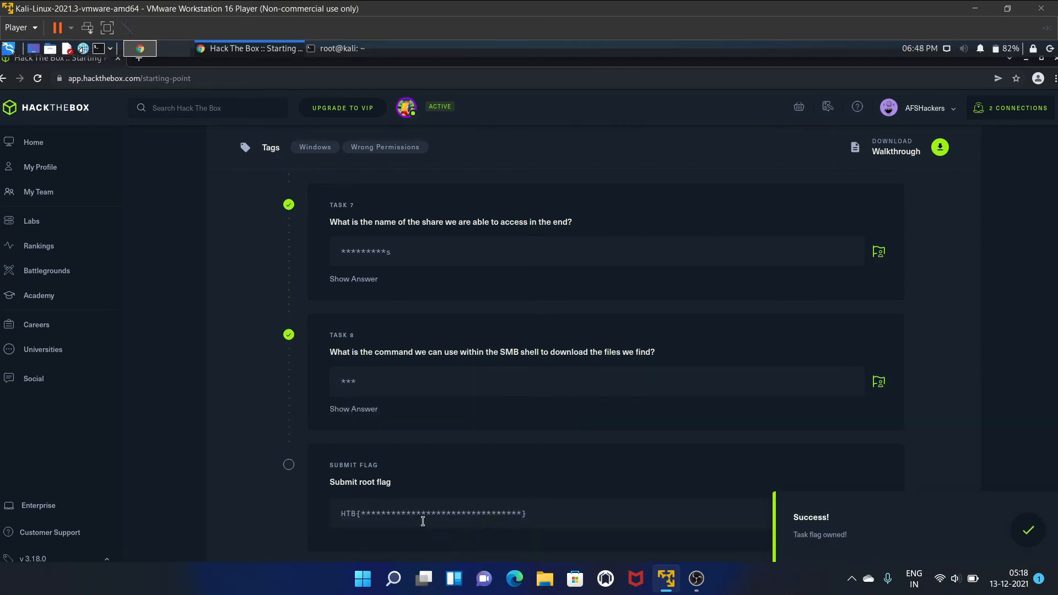
type("HTB")
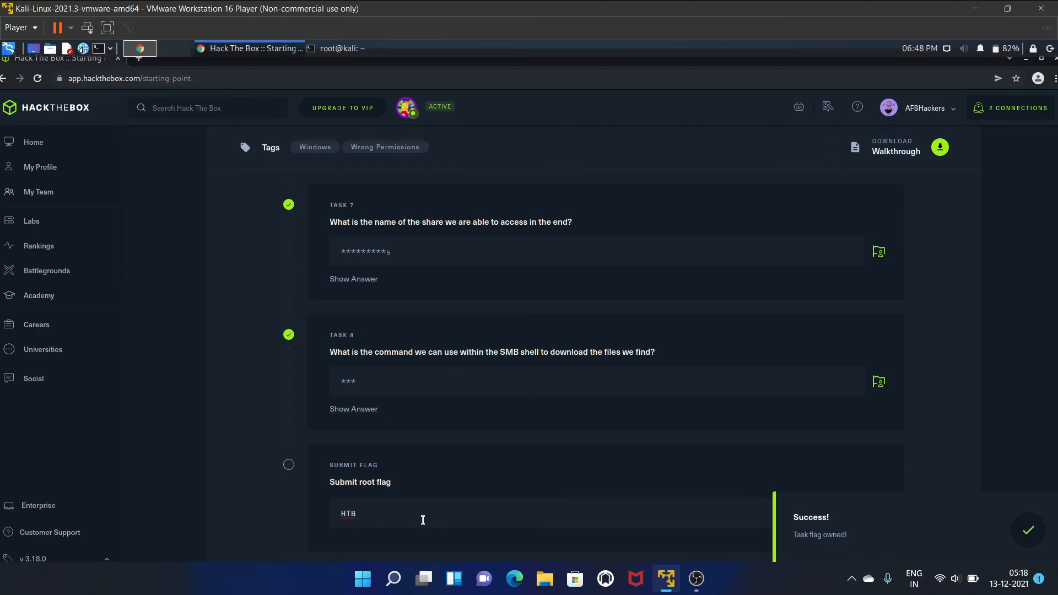
type("{")
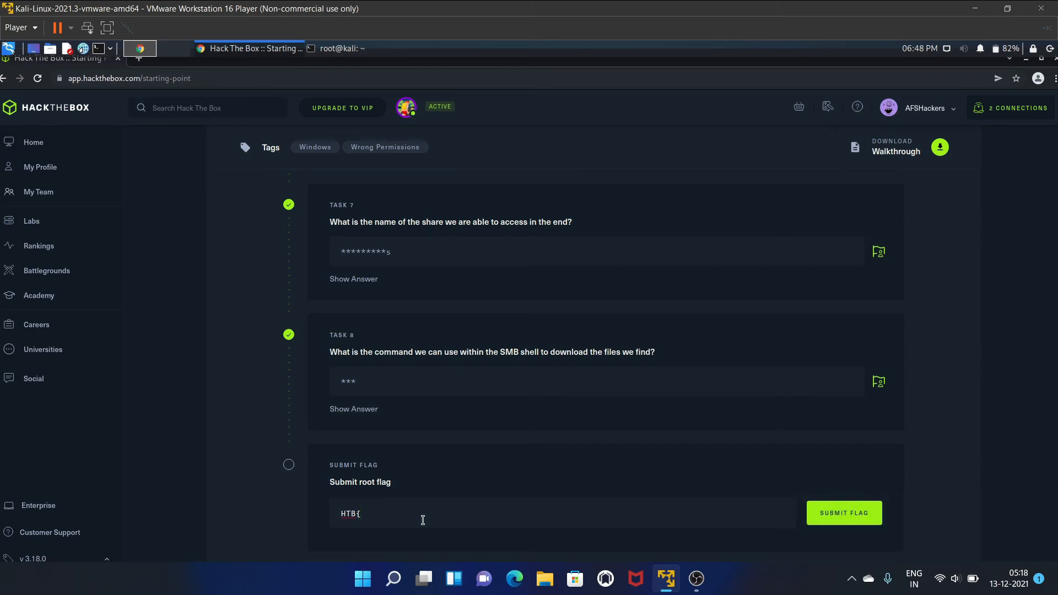
key("ctrl+v")
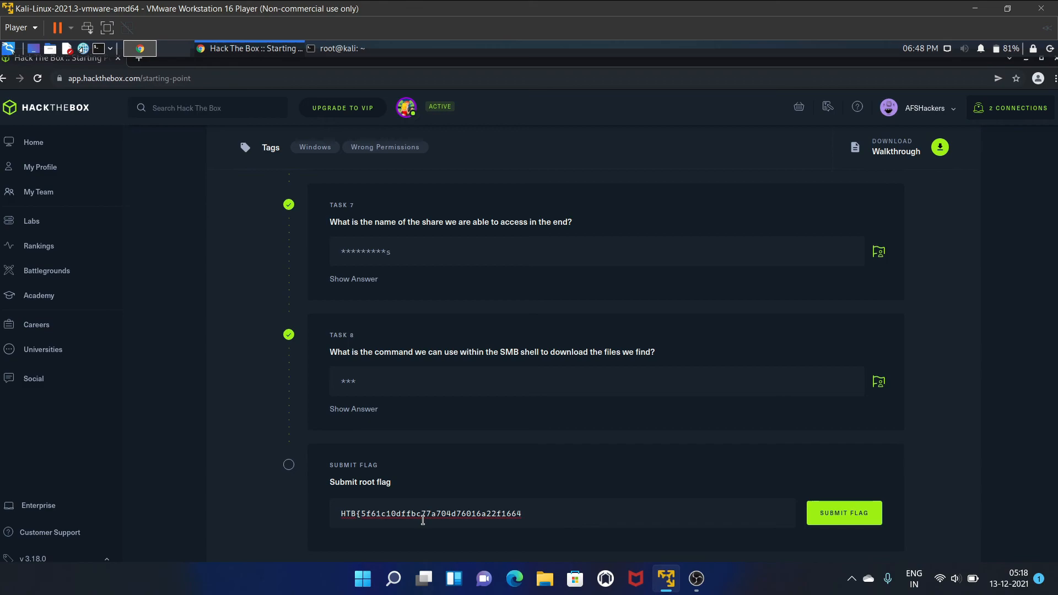
type("}")
left_click(860, 513)
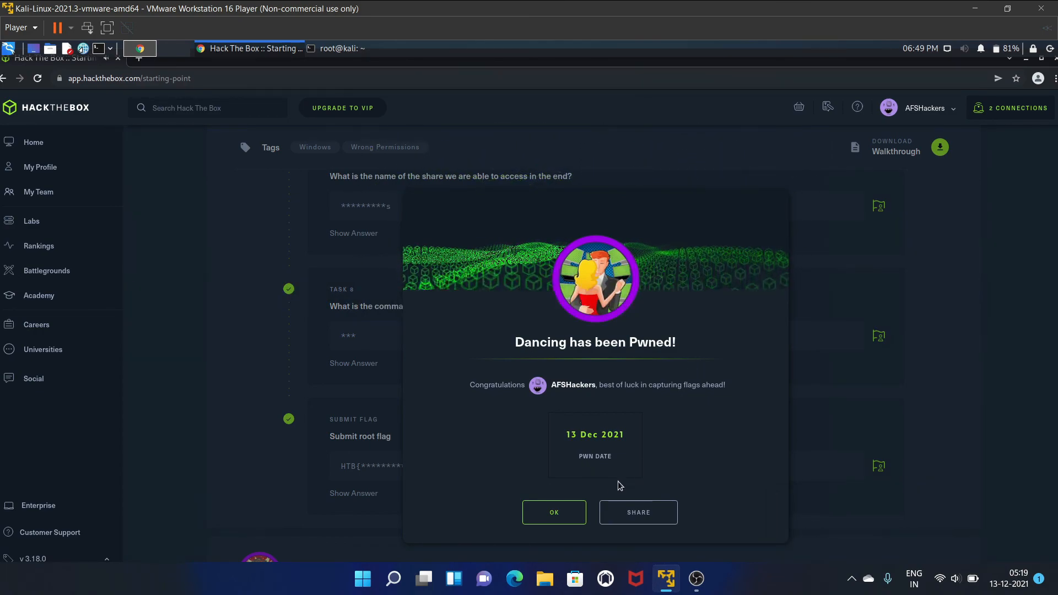
Dismiss the 'Dancing has been Pwned!' congratulations to reveal the fully owned task list
left_click(569, 520)
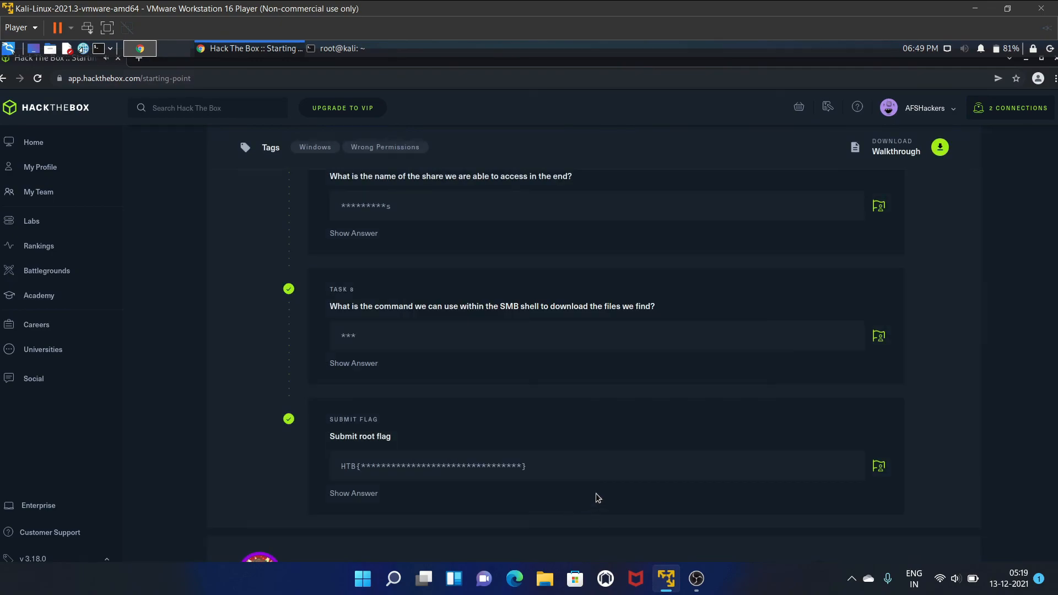